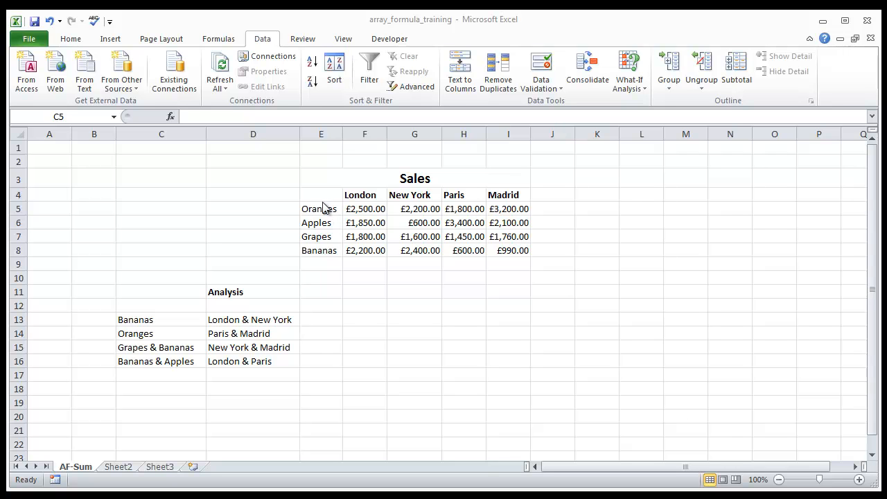
{"action": "left_click", "coordinate": [333, 225]}
{"action": "left_click", "coordinate": [332, 237]}
{"action": "left_click", "coordinate": [331, 250]}
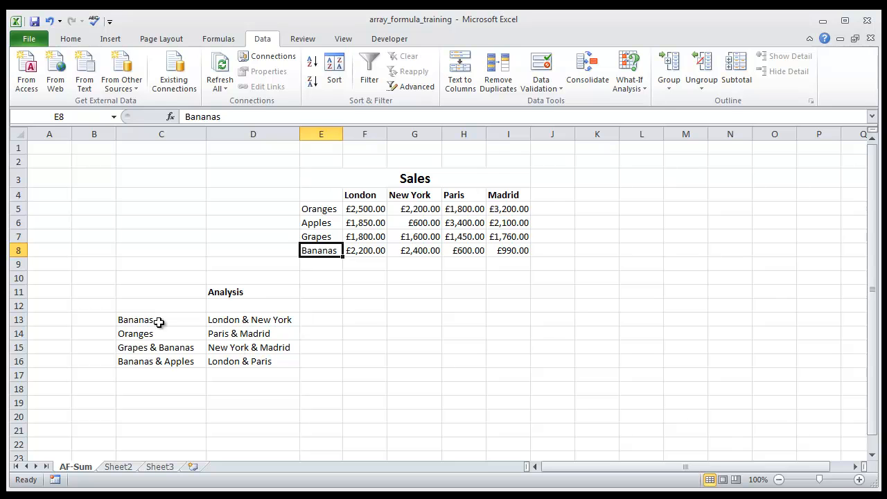
{"action": "left_click", "coordinate": [319, 323]}
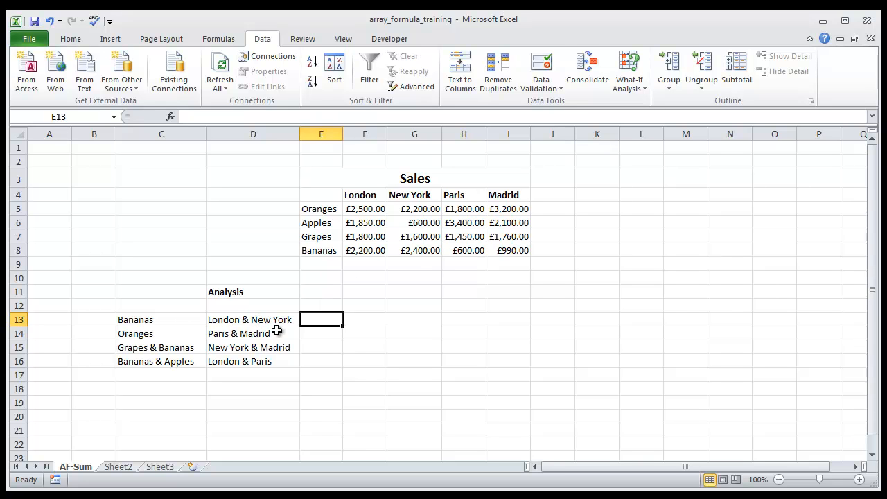
{"action": "left_click", "coordinate": [157, 320]}
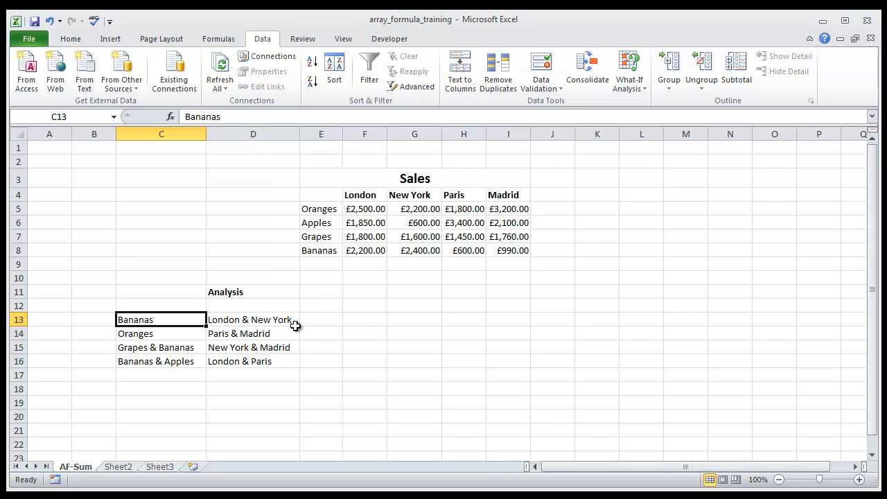
- Start a SUM formula in E13 with the bracketed sales range F5:I8 followed by a multiplication sign
{"action": "left_click", "coordinate": [323, 330]}
{"action": "left_click", "coordinate": [324, 322]}
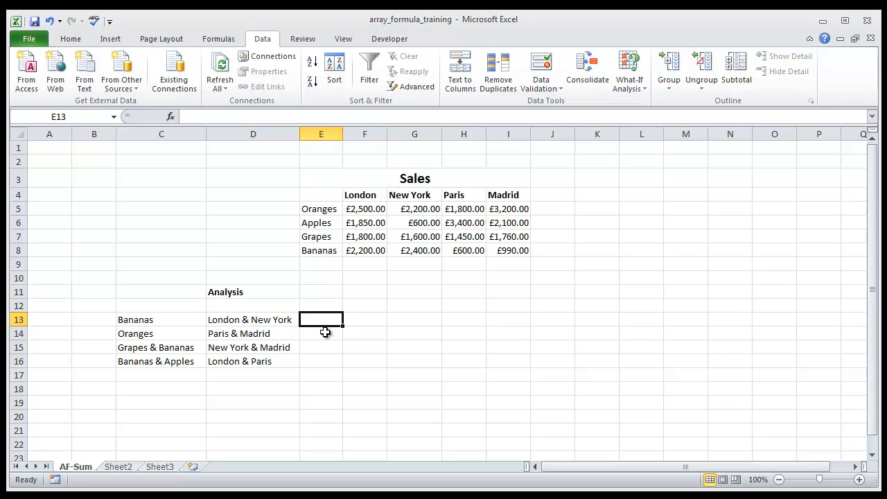
{"action": "type", "text": "=su"}
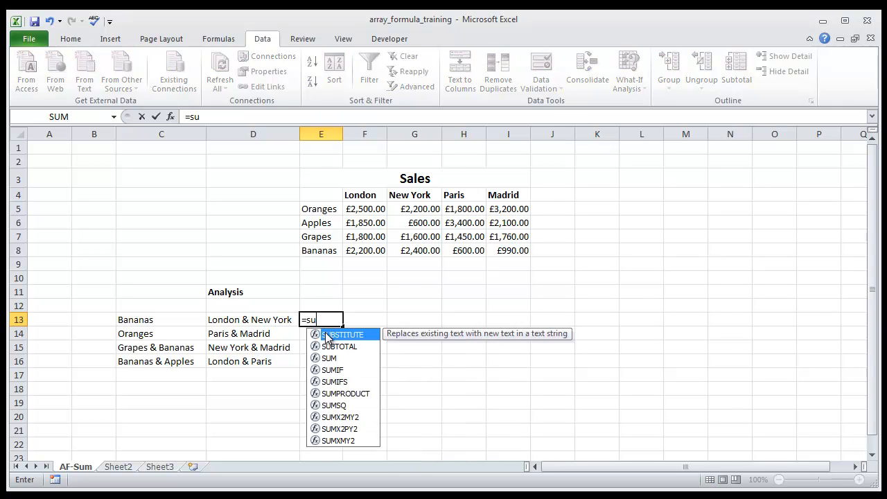
{"action": "type", "text": "m("}
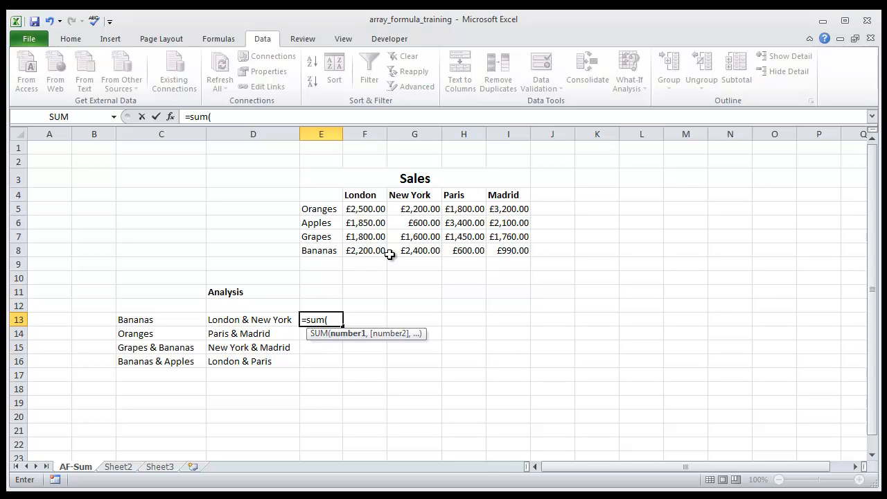
{"action": "type", "text": "("}
{"action": "left_click_drag", "start_coordinate": [356, 208], "coordinate": [512, 248]}
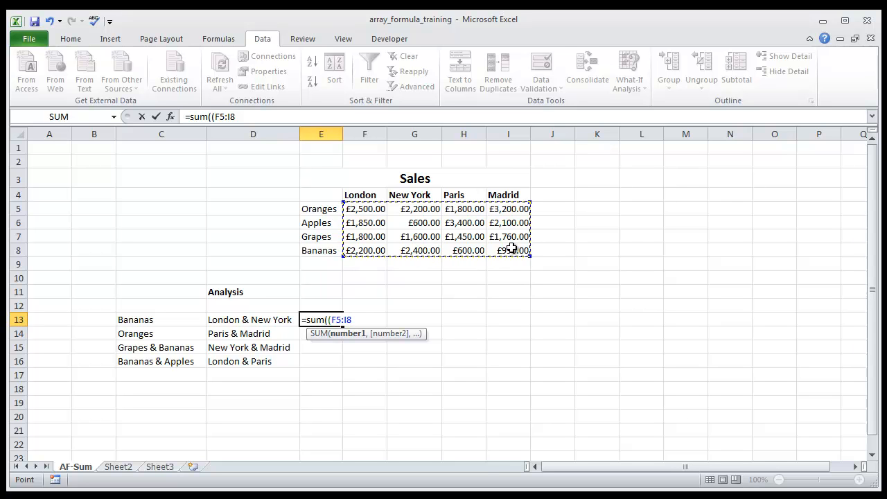
{"action": "type", "text": ")*"}
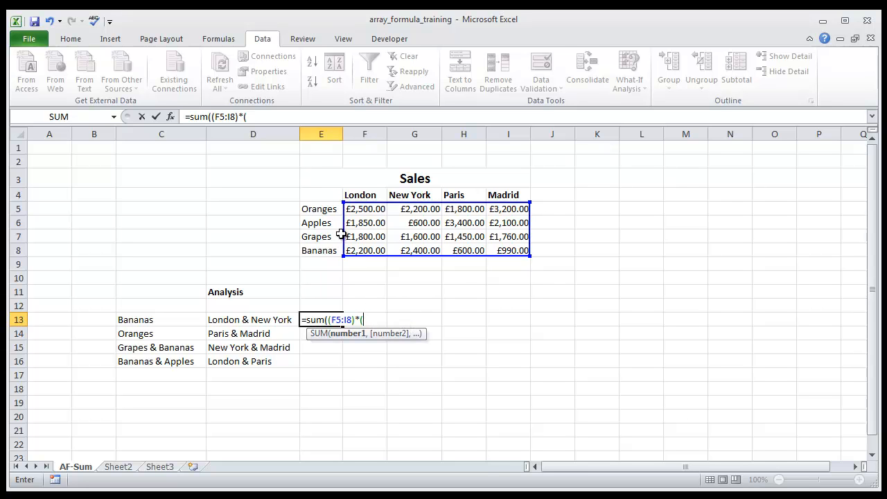
- Add the product condition (E5:E8=C13) to the E13 formula, followed by a multiplication sign
{"action": "left_click_drag", "start_coordinate": [328, 209], "coordinate": [328, 249]}
{"action": "type", "text": "="}
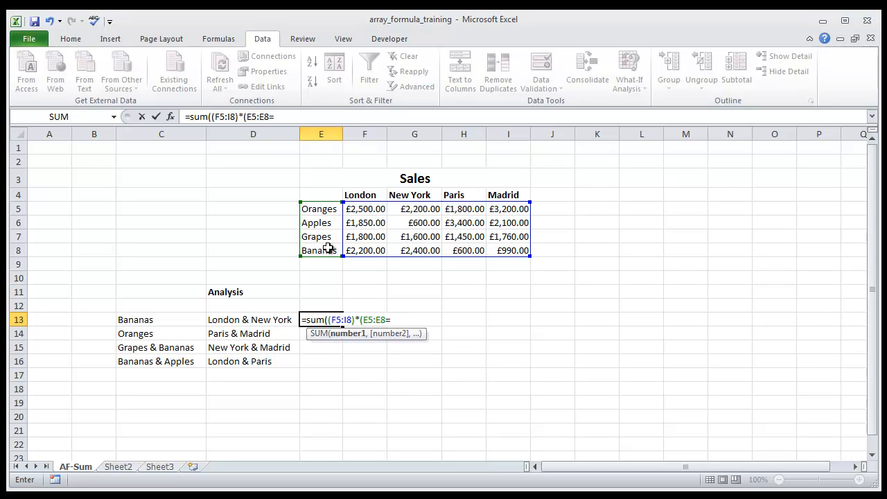
{"action": "left_click", "coordinate": [144, 320]}
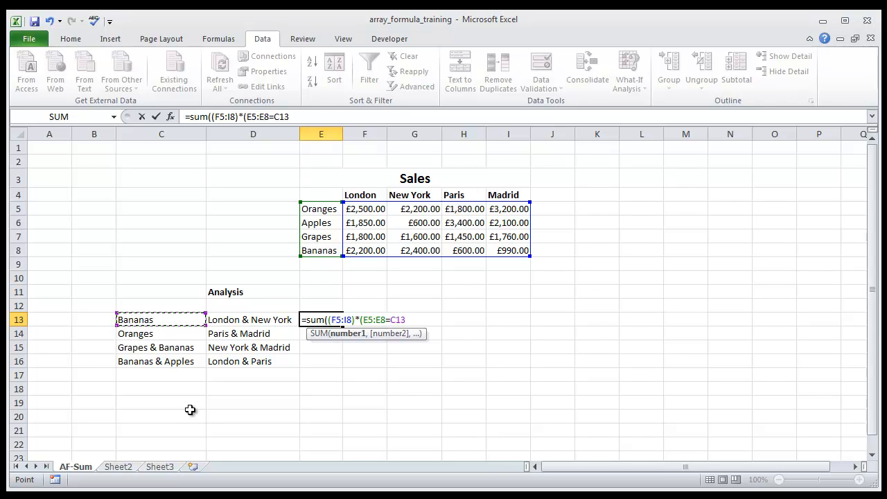
{"action": "type", "text": ")*("}
- Add the city condition (F4:I4="London") to the E13 formula, with an extra opening bracket in front of it
{"action": "left_click_drag", "start_coordinate": [350, 195], "coordinate": [506, 197]}
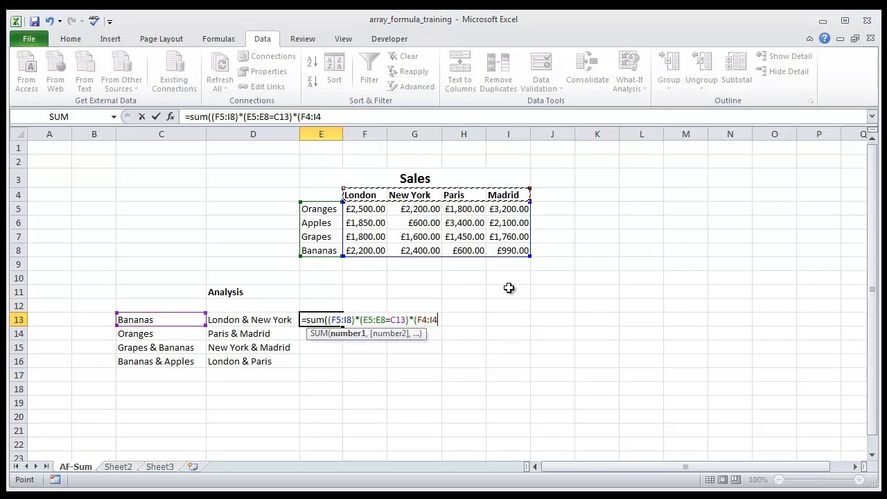
{"action": "type", "text": "="}
{"action": "type", "text": "\"Lond"}
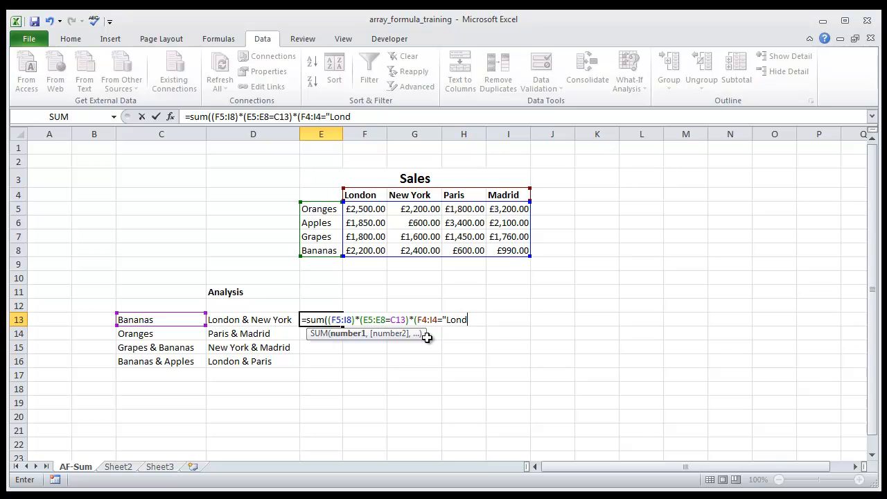
{"action": "type", "text": "on\")"}
{"action": "left_click", "coordinate": [414, 319]}
{"action": "type", "text": "("}
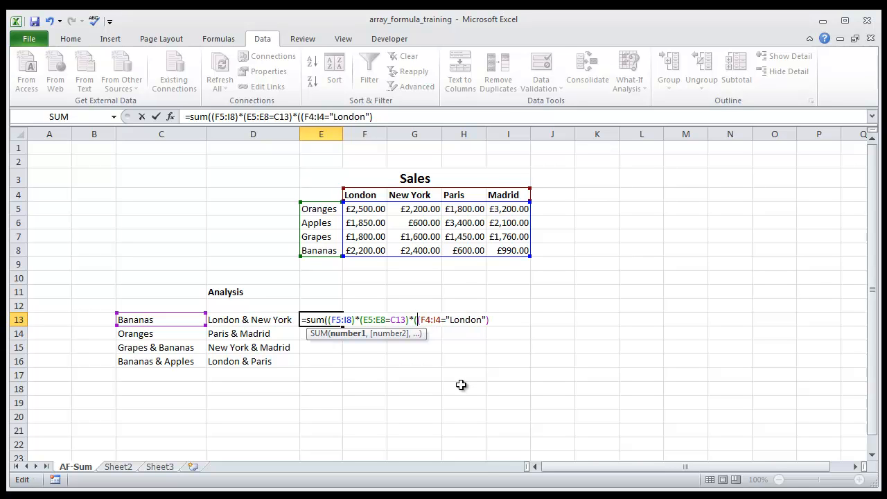
- Append +(F4:I4="New York") after the London condition in the E13 formula
{"action": "left_click", "coordinate": [494, 319]}
{"action": "type", "text": "+("}
{"action": "left_click_drag", "start_coordinate": [360, 195], "coordinate": [501, 197]}
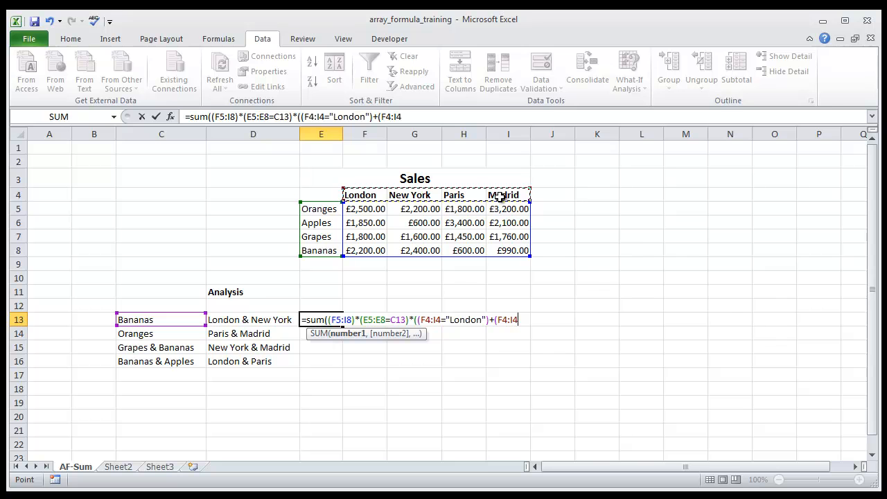
{"action": "type", "text": "="}
{"action": "type", "text": "\"New You"}
{"action": "key", "text": "BackSpace"}
{"action": "key", "text": "BackSpace"}
{"action": "type", "text": "ork\")"}
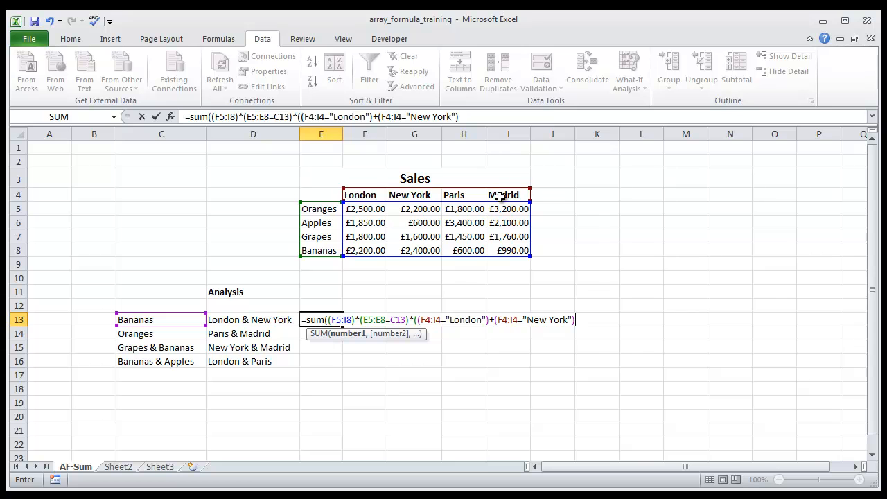
{"action": "type", "text": "))"}
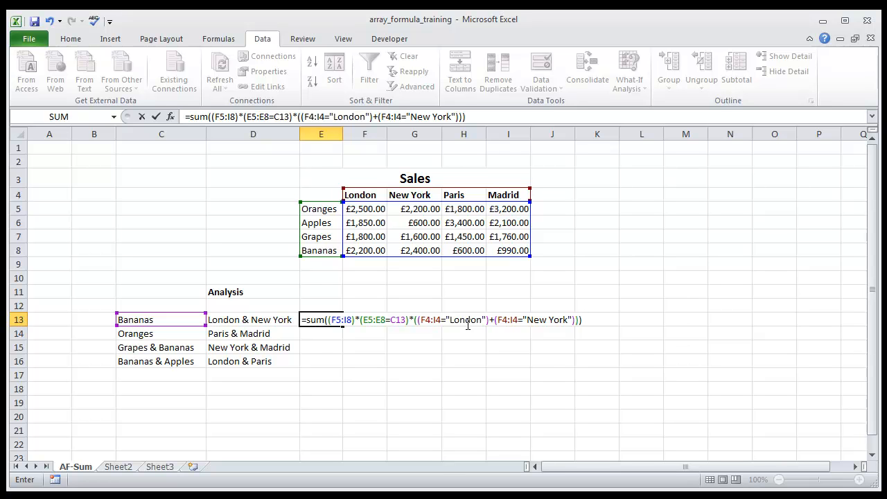
- Close the two remaining brackets of the E13 formula and enter it as an array formula
{"action": "key", "text": "ctrl+shift+Return"}
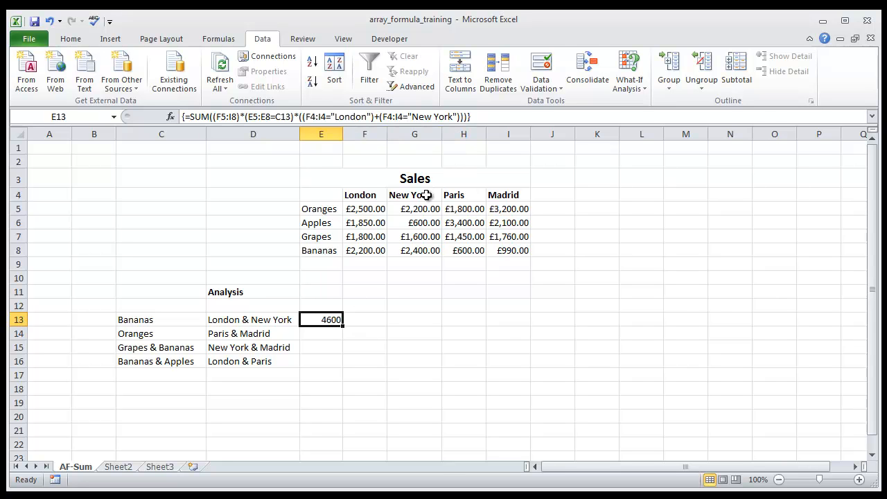
- Check the E13 result against the sum of the London and New York banana sales in F8 and G8
{"action": "left_click", "coordinate": [374, 251]}
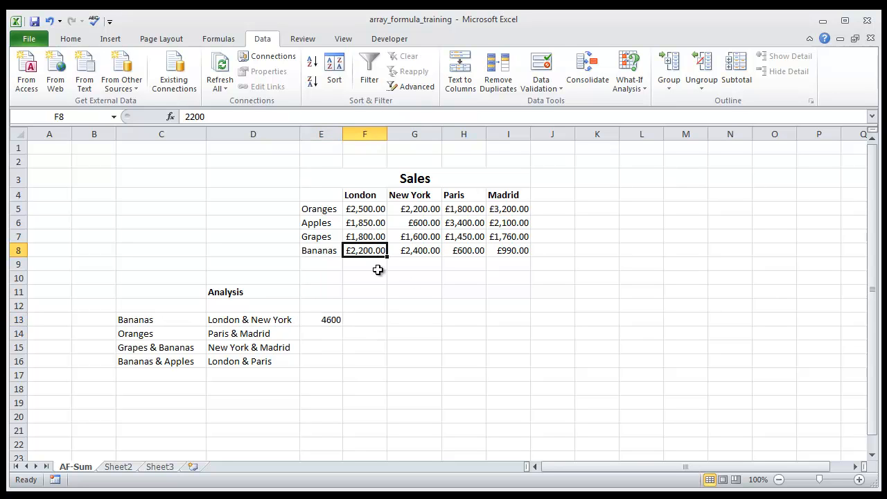
{"action": "left_click", "coordinate": [423, 251], "text": "ctrl"}
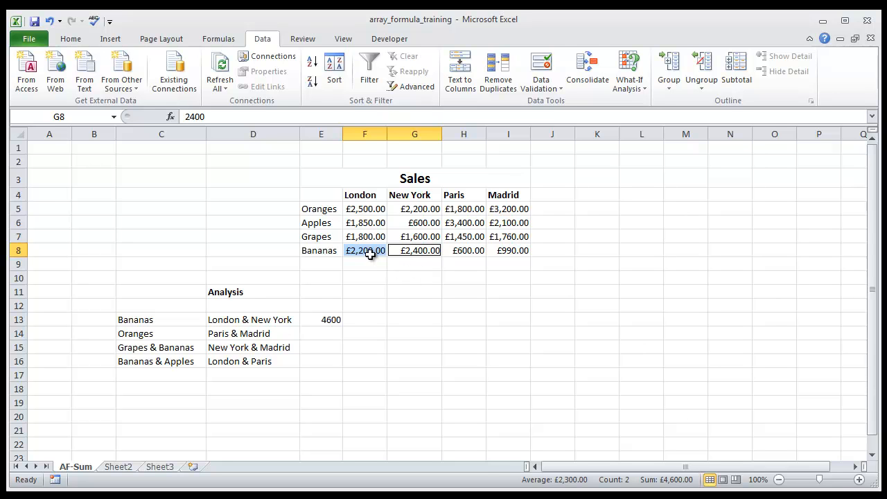
{"action": "left_click", "coordinate": [335, 319]}
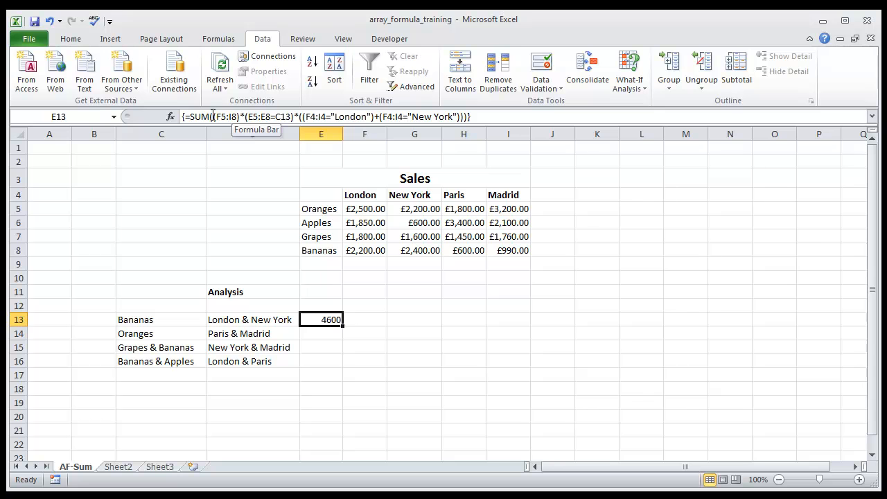
- Examine the sales range, product condition and operators in the E13 formula, keeping it as an array formula
{"action": "left_click", "coordinate": [238, 116]}
{"action": "left_click_drag", "start_coordinate": [239, 117], "coordinate": [213, 117]}
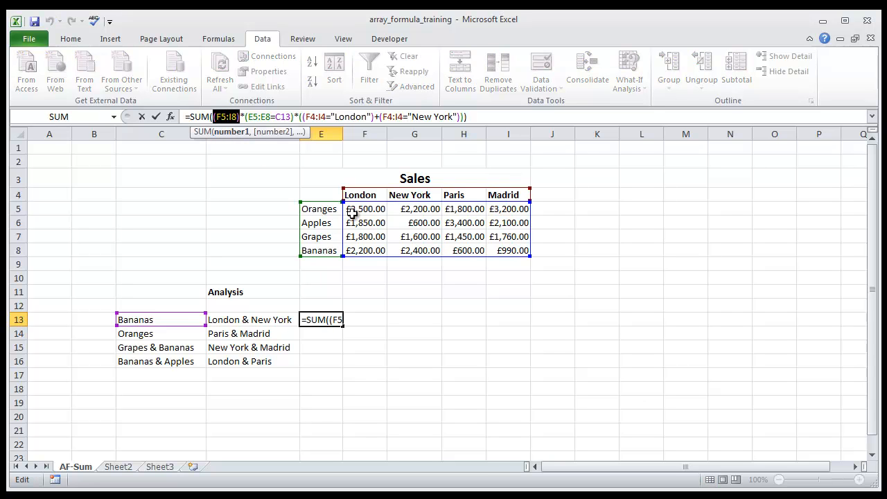
{"action": "left_click", "coordinate": [250, 118]}
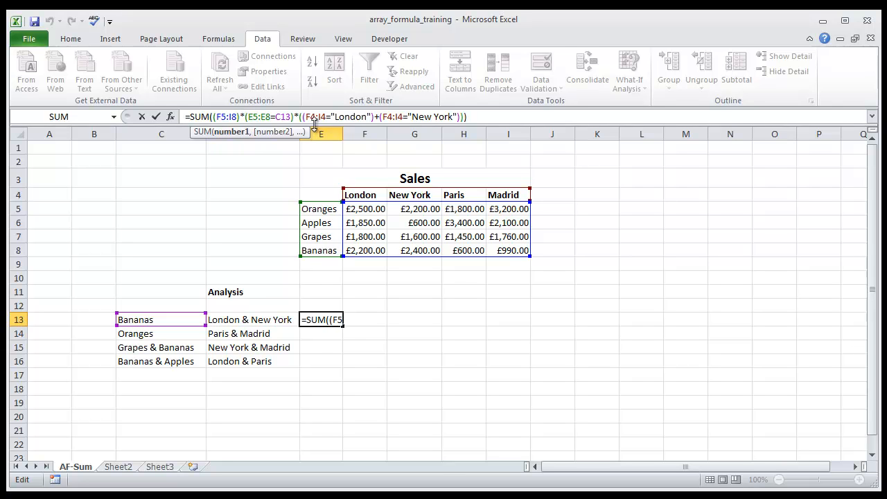
{"action": "double_click", "coordinate": [378, 117]}
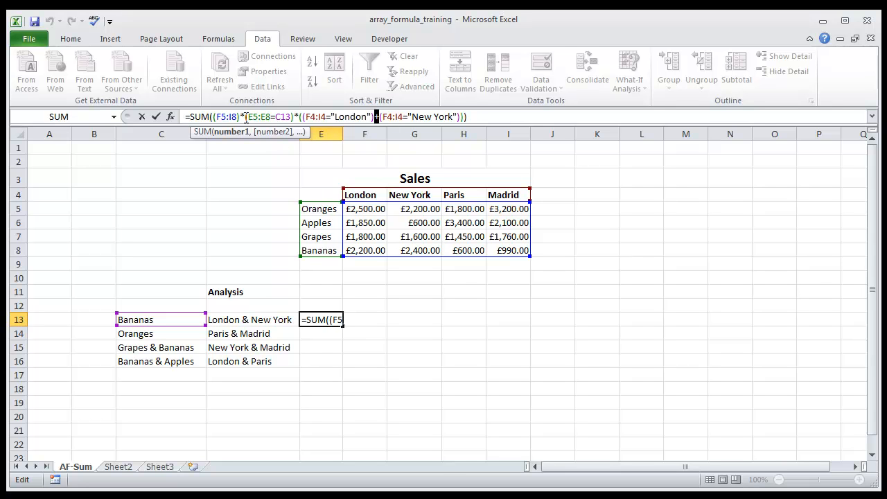
{"action": "left_click_drag", "start_coordinate": [245, 116], "coordinate": [290, 116]}
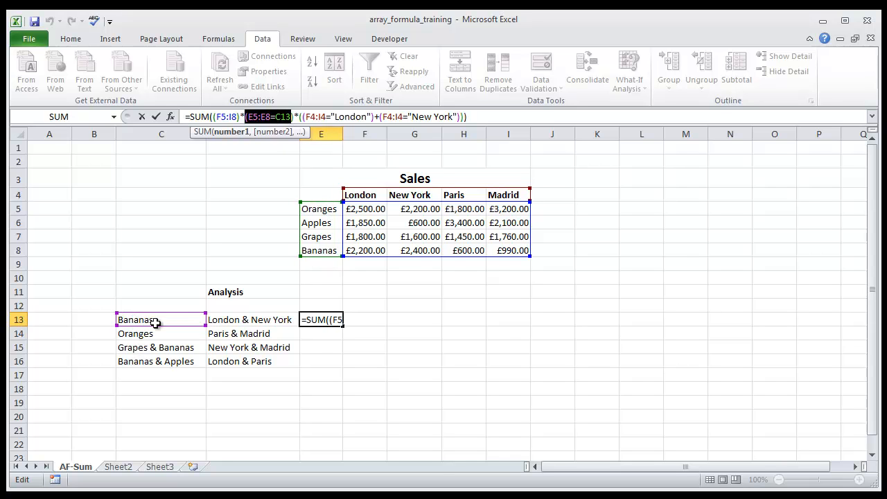
{"action": "left_click", "coordinate": [297, 117]}
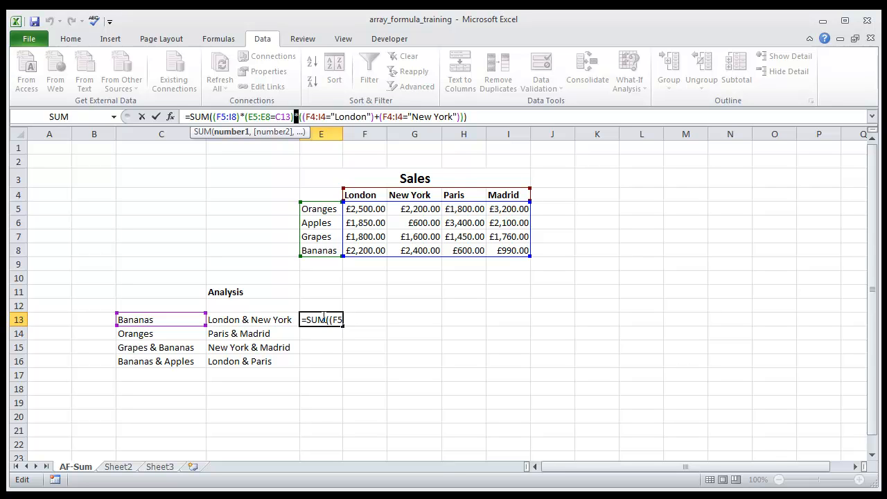
{"action": "key", "text": "ctrl+shift+Return"}
- Start a SUM formula in E14 with the bracketed sales range F5:I8, a multiplication sign and an opening bracket
{"action": "left_click", "coordinate": [308, 336]}
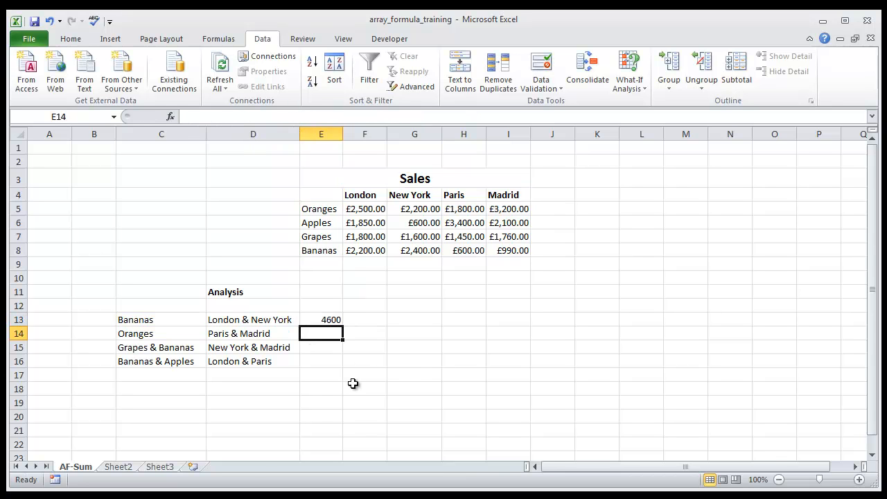
{"action": "left_click", "coordinate": [333, 334]}
{"action": "type", "text": "="}
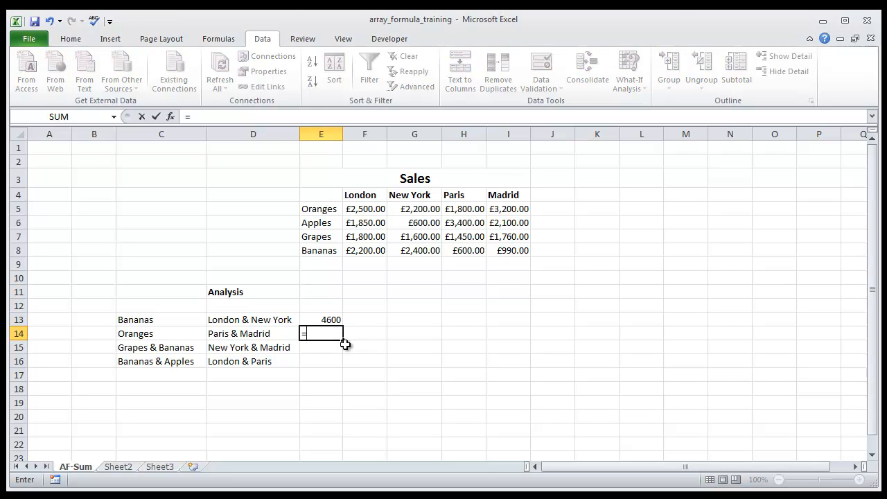
{"action": "type", "text": "sum"}
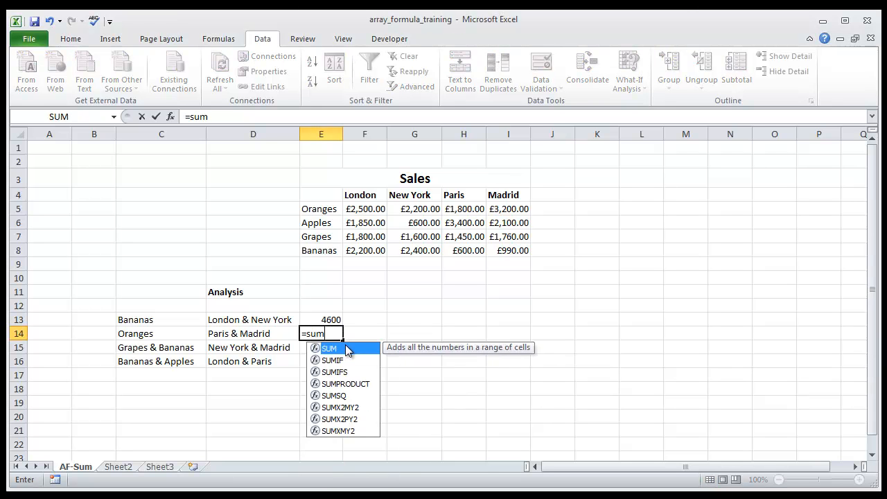
{"action": "type", "text": "("}
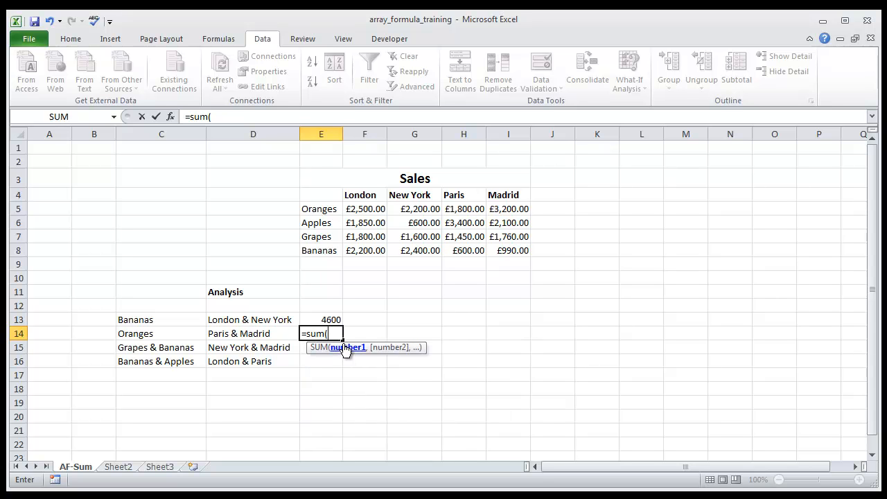
{"action": "type", "text": "("}
{"action": "left_click_drag", "start_coordinate": [365, 206], "coordinate": [521, 248]}
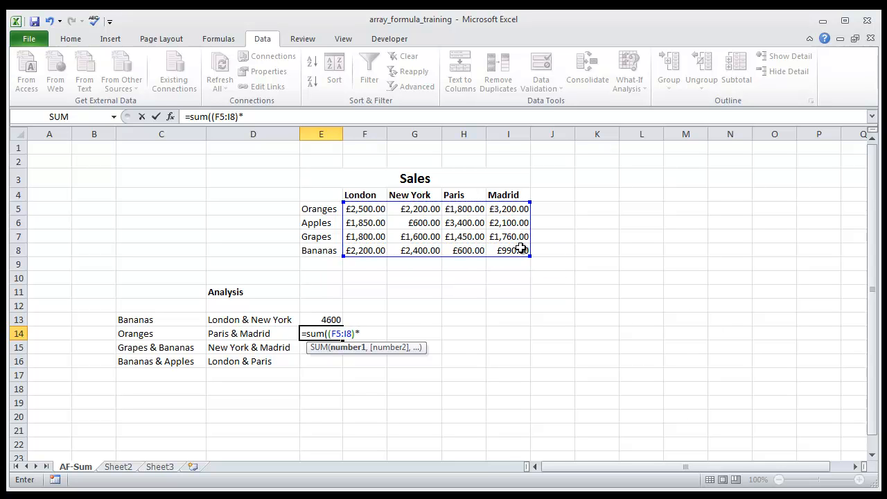
{"action": "type", "text": ")*("}
- Add the product condition E5:E8=C14 to the E14 formula, followed by a multiplication sign and two opening brackets
{"action": "left_click_drag", "start_coordinate": [327, 208], "coordinate": [330, 248]}
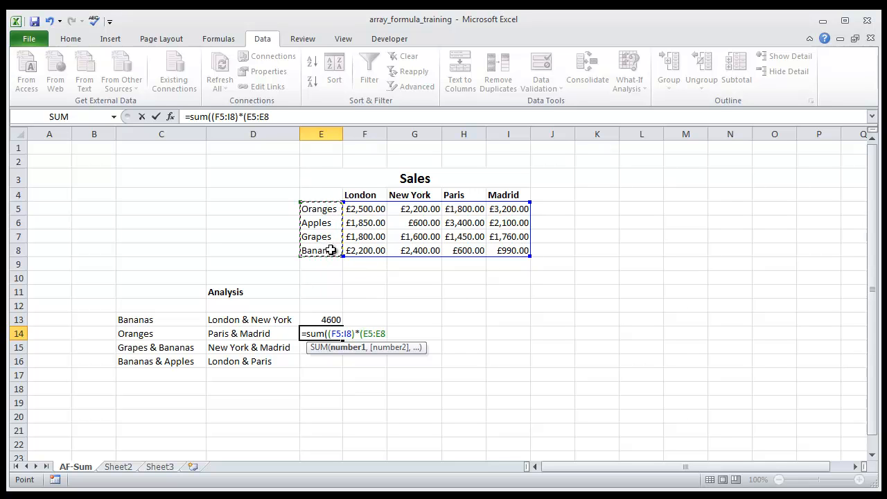
{"action": "type", "text": "="}
{"action": "left_click", "coordinate": [154, 334]}
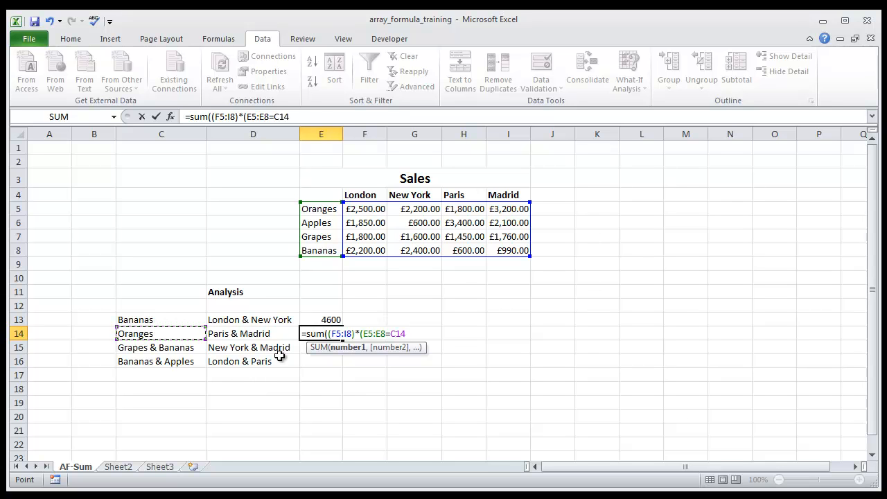
{"action": "type", "text": ")*(("}
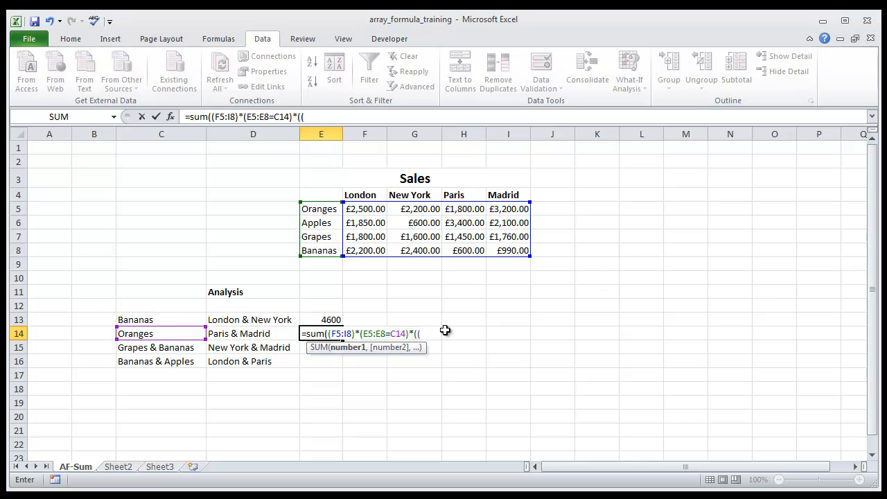
- Add the city condition F4:I4="Paris" to the E14 formula, followed by a plus sign and an opening bracket
{"action": "left_click_drag", "start_coordinate": [351, 195], "coordinate": [510, 194]}
{"action": "type", "text": "="}
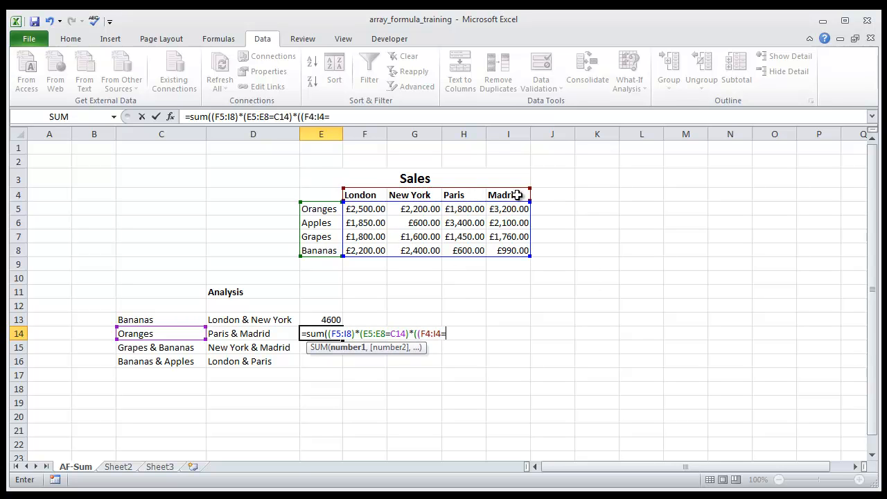
{"action": "type", "text": "\"Paris\")+("}
- Complete the E14 formula with the city condition F4:I4="Madrid" and the closing brackets, entering it as an array formula
{"action": "left_click_drag", "start_coordinate": [368, 195], "coordinate": [500, 201]}
{"action": "type", "text": "=\"M"}
{"action": "key", "text": "BackSpace"}
{"action": "type", "text": "Mad"}
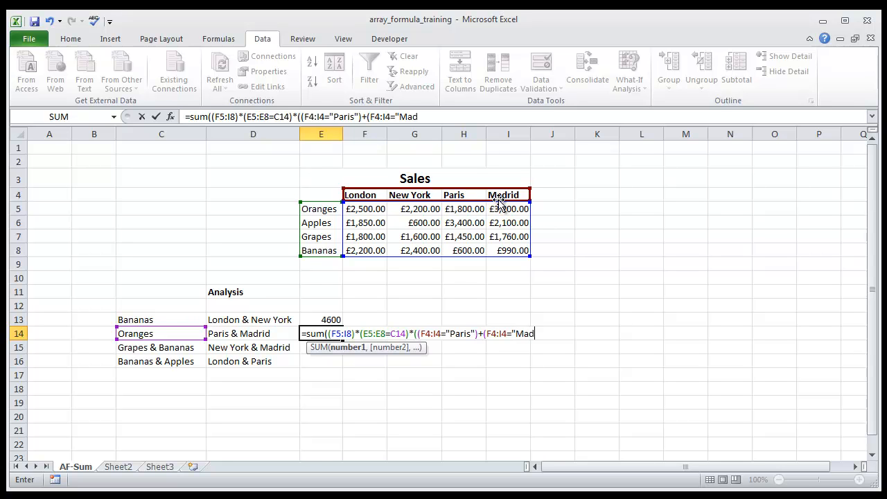
{"action": "type", "text": "rid\")"}
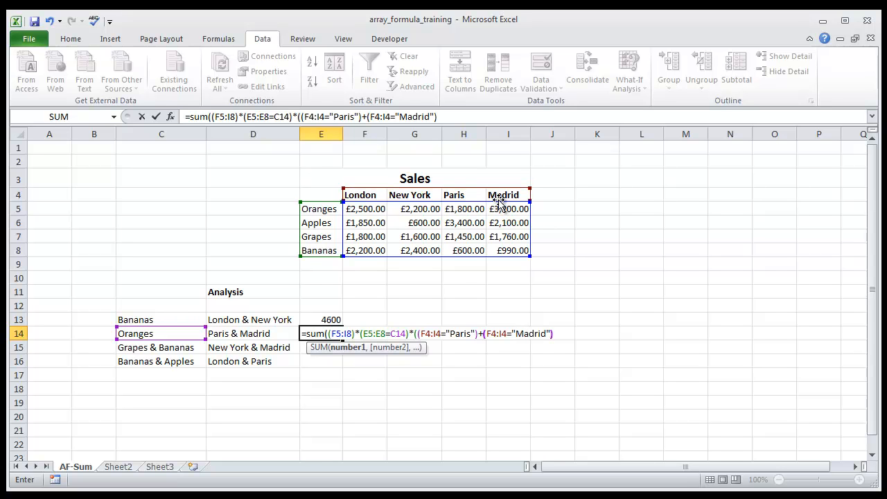
{"action": "type", "text": ")"}
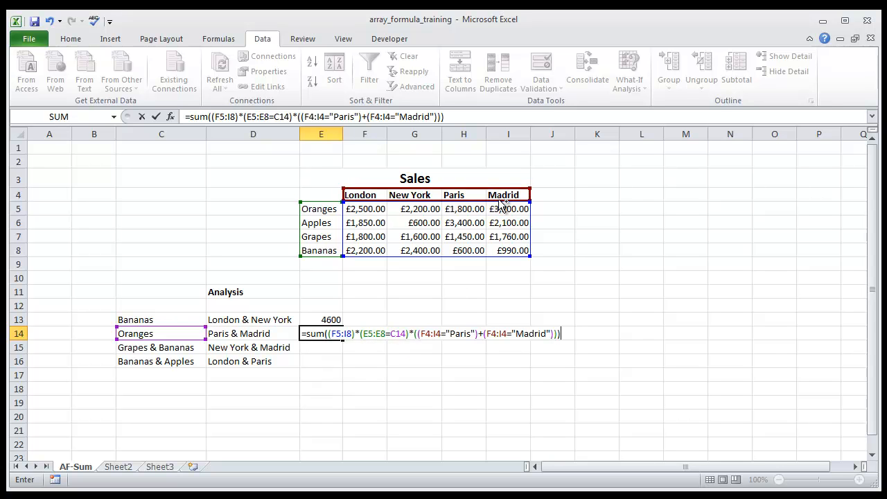
{"action": "key", "text": "ctrl+shift+Return"}
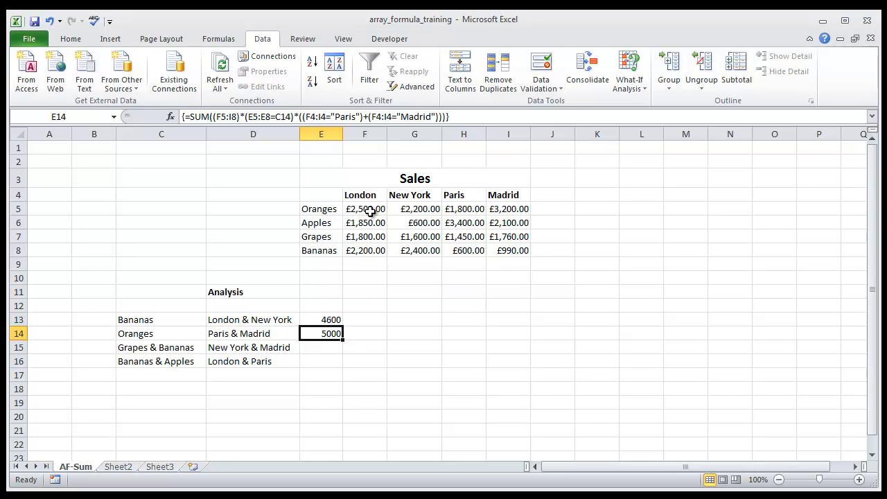
- Check the E14 total against the sum of the Oranges sales for Paris and Madrid
{"action": "left_click", "coordinate": [466, 208]}
{"action": "left_click", "coordinate": [508, 208], "text": "ctrl"}
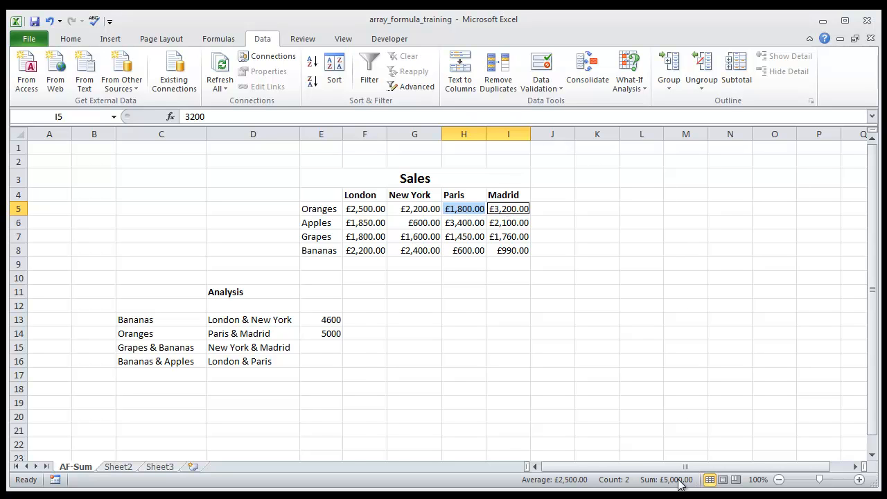
{"action": "left_click", "coordinate": [324, 335]}
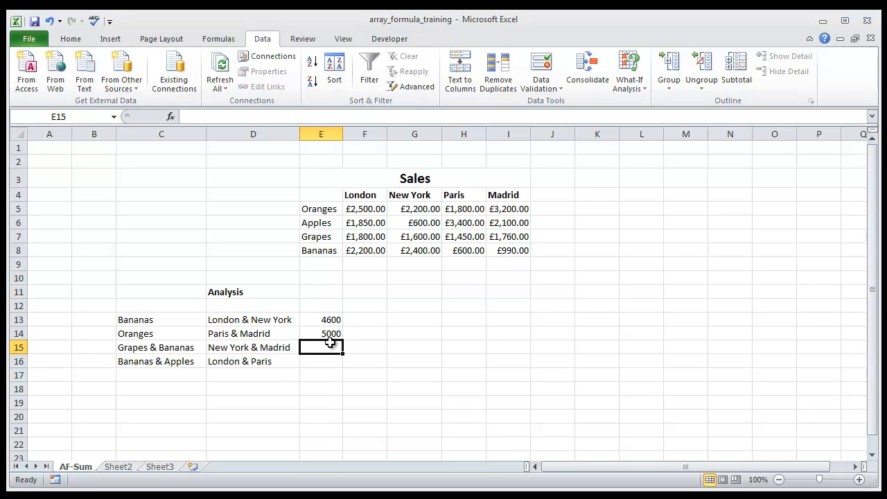
- Start a SUM formula in E15 with the bracketed sales range F5:I8, a multiplication sign and two opening brackets
{"action": "type", "text": "="}
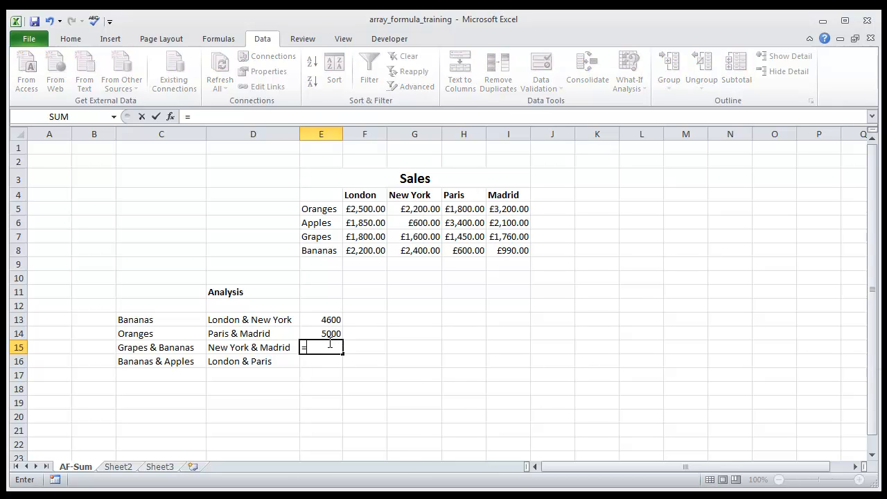
{"action": "type", "text": "sum(("}
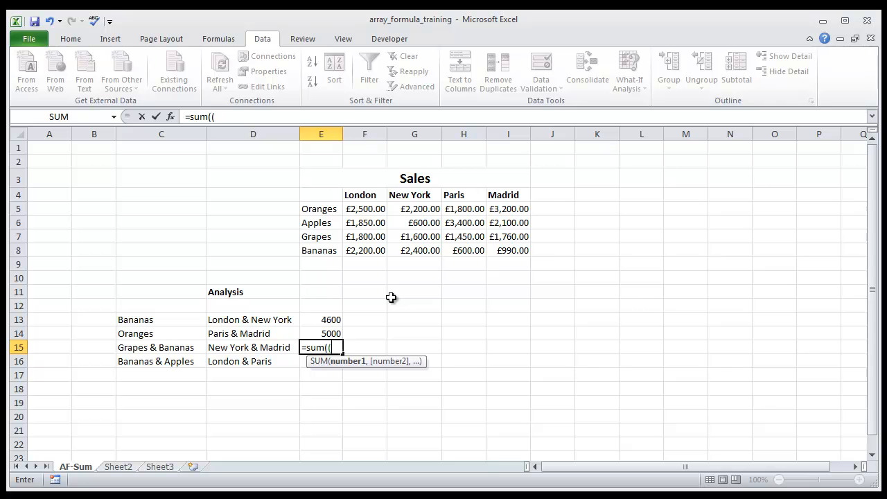
{"action": "left_click_drag", "start_coordinate": [353, 208], "coordinate": [510, 258]}
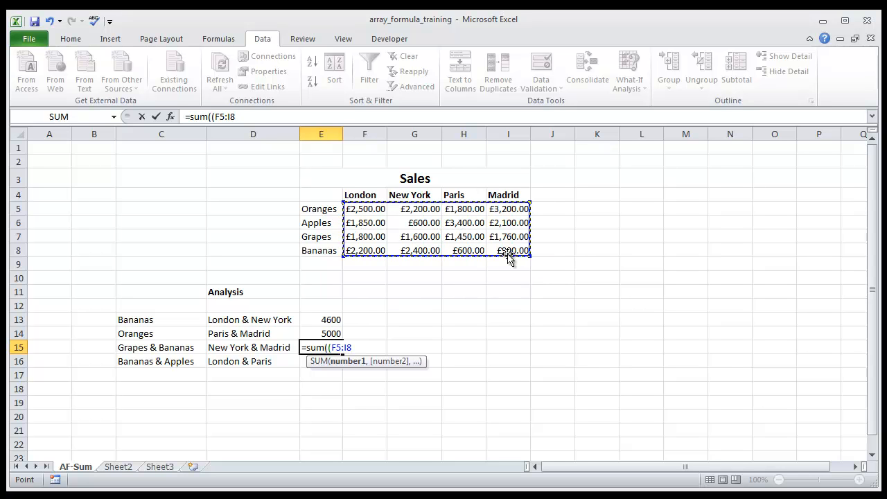
{"action": "type", "text": ")"}
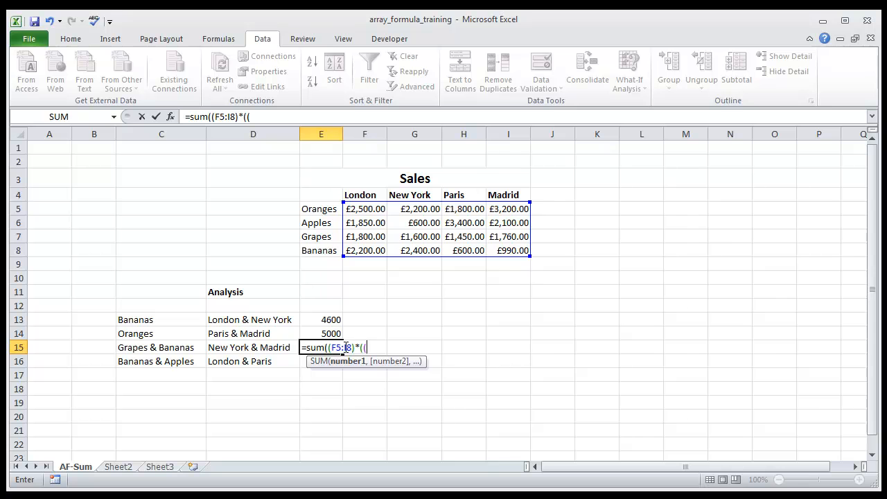
{"action": "type", "text": "*(("}
- Add the product condition E5:E8="Grapes" to the E15 formula, followed by a plus sign
{"action": "left_click_drag", "start_coordinate": [323, 209], "coordinate": [323, 251]}
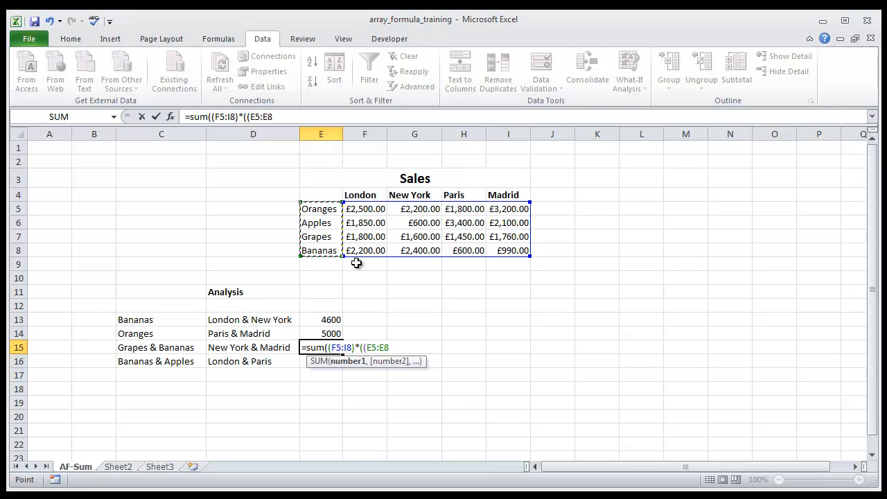
{"action": "type", "text": "=\"B"}
{"action": "key", "text": "BackSpace"}
{"action": "type", "text": "Grapes\")+("}
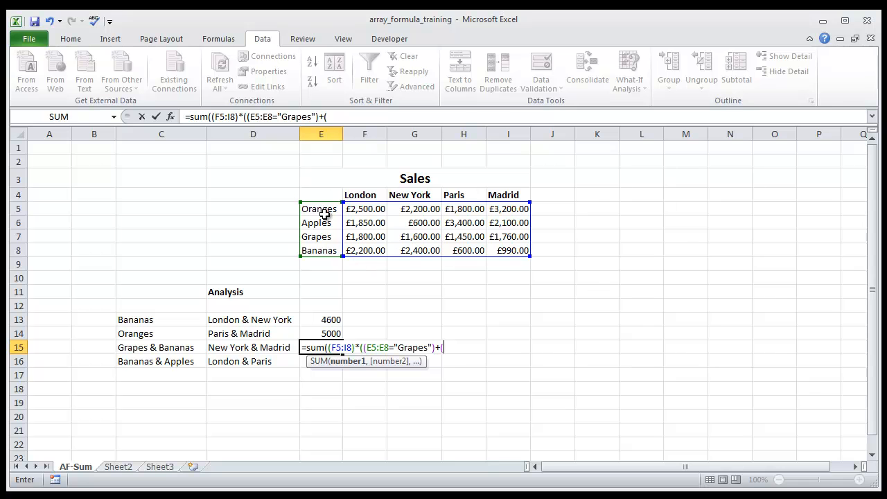
- Add the bracketed product condition E5:E8="Bananas" to the E15 formula, close the product group and follow it with a multiplication sign
{"action": "left_click_drag", "start_coordinate": [323, 209], "coordinate": [324, 252]}
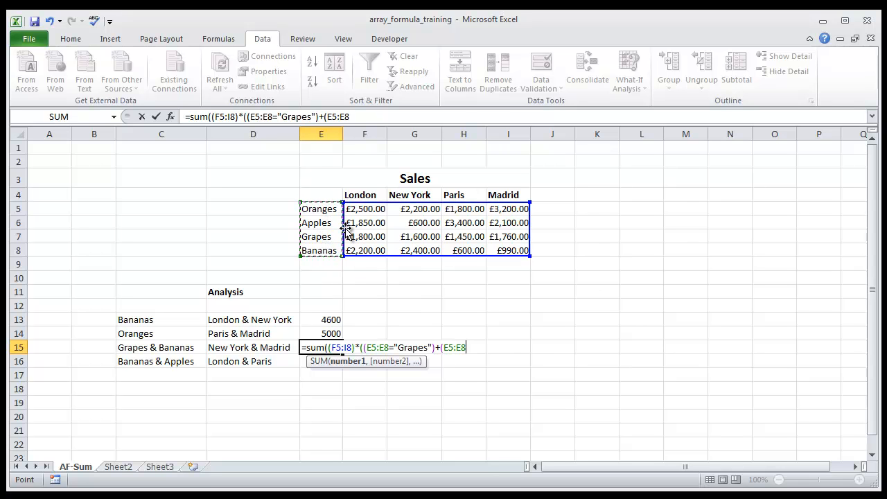
{"action": "type", "text": "=\"Bananas\"))"}
{"action": "left_click_drag", "start_coordinate": [345, 230], "coordinate": [346, 230]}
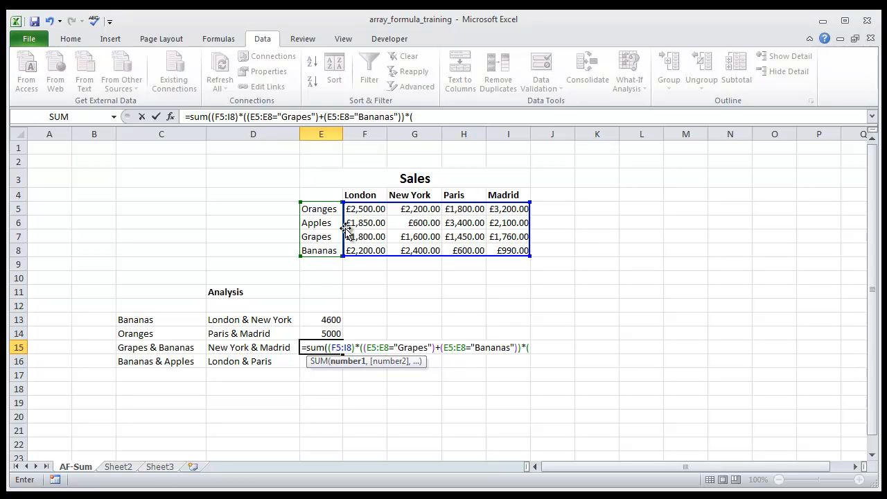
- Add the city conditions F4:I4="London" and F4:I4="Madrid" to the E15 formula, joined by a plus sign
{"action": "left_click_drag", "start_coordinate": [362, 197], "coordinate": [499, 194]}
{"action": "type", "text": "="}
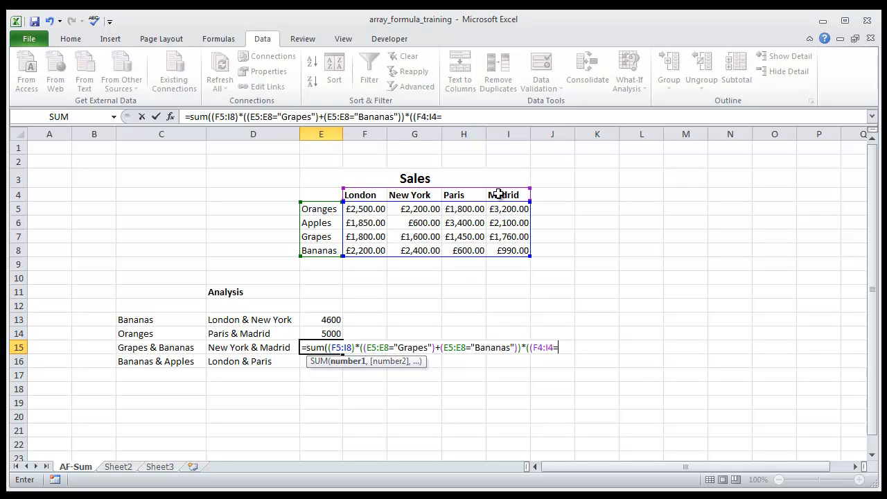
{"action": "type", "text": "\"London\")+("}
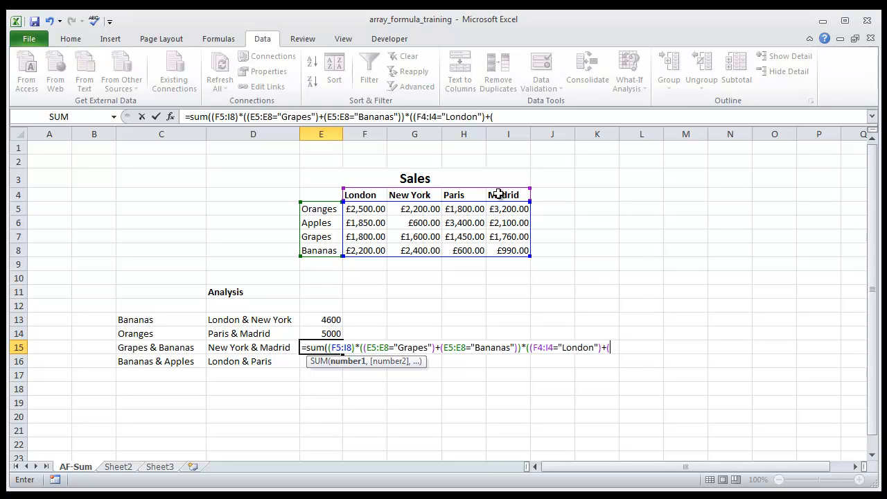
{"action": "left_click_drag", "start_coordinate": [363, 194], "coordinate": [501, 197]}
{"action": "type", "text": "="}
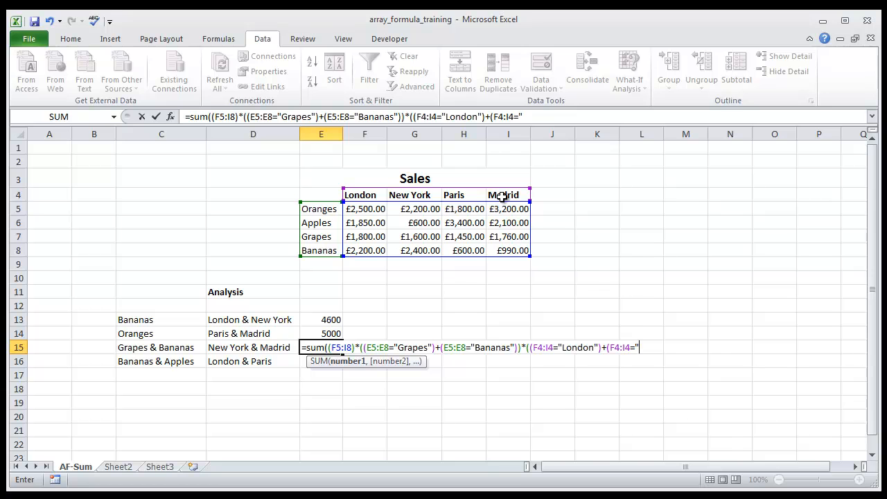
{"action": "type", "text": "\"Madrid"}
- Replace London with New York in the E15 formula, then add the closing brackets and enter it as an array formula
{"action": "left_click", "coordinate": [593, 347]}
{"action": "key", "text": "BackSpace"}
{"action": "key", "text": "BackSpace"}
{"action": "key", "text": "BackSpace"}
{"action": "key", "text": "BackSpace"}
{"action": "key", "text": "BackSpace"}
{"action": "key", "text": "BackSpace"}
{"action": "type", "text": "New Your"}
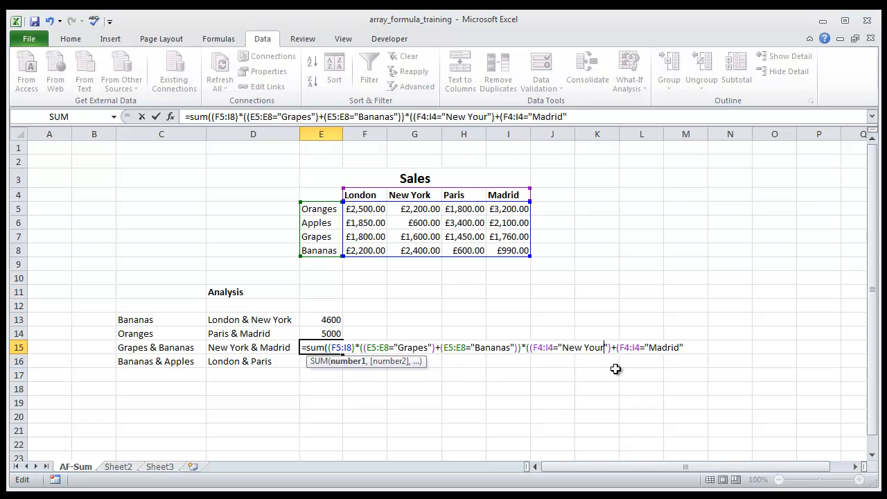
{"action": "key", "text": "BackSpace"}
{"action": "key", "text": "BackSpace"}
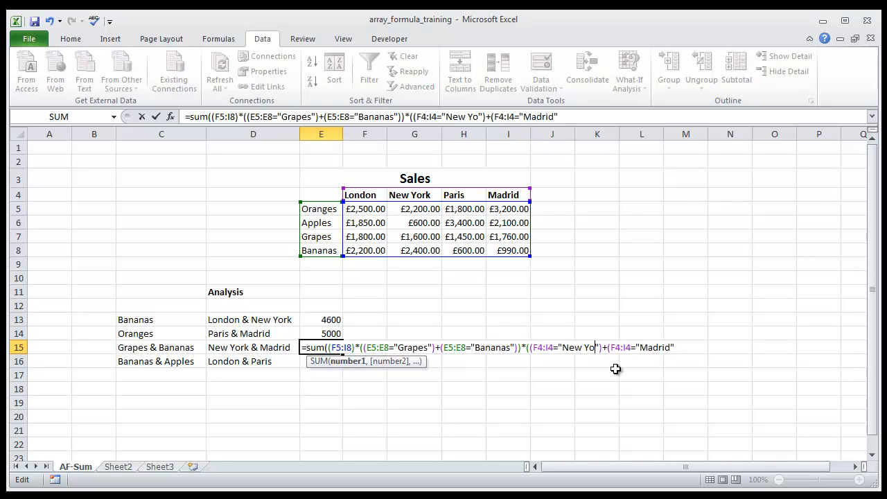
{"action": "type", "text": "rk"}
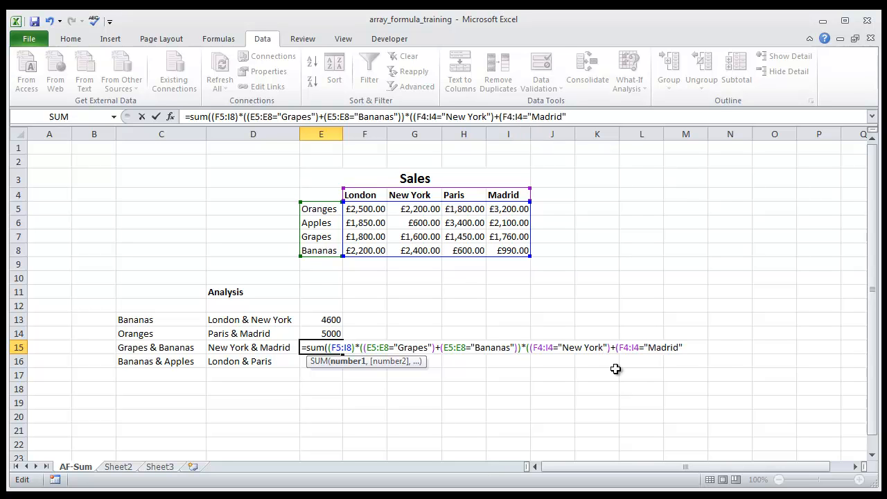
{"action": "left_click", "coordinate": [580, 117]}
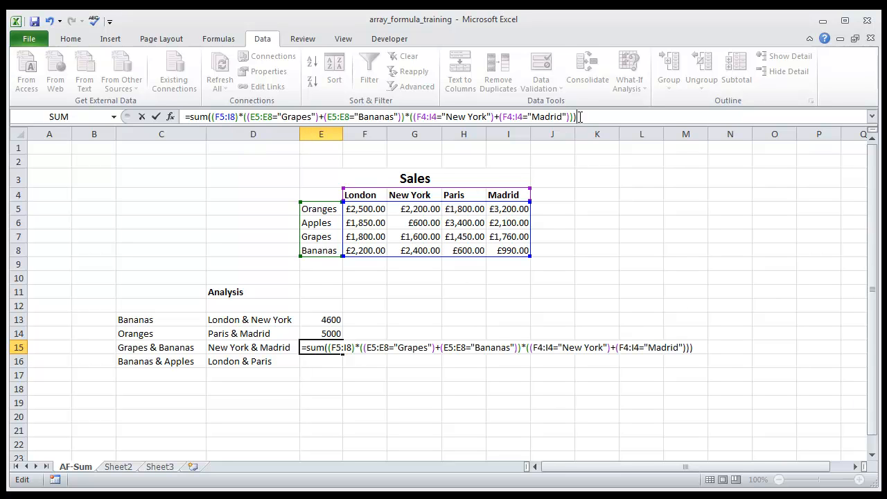
{"action": "key", "text": "ctrl+shift+Return"}
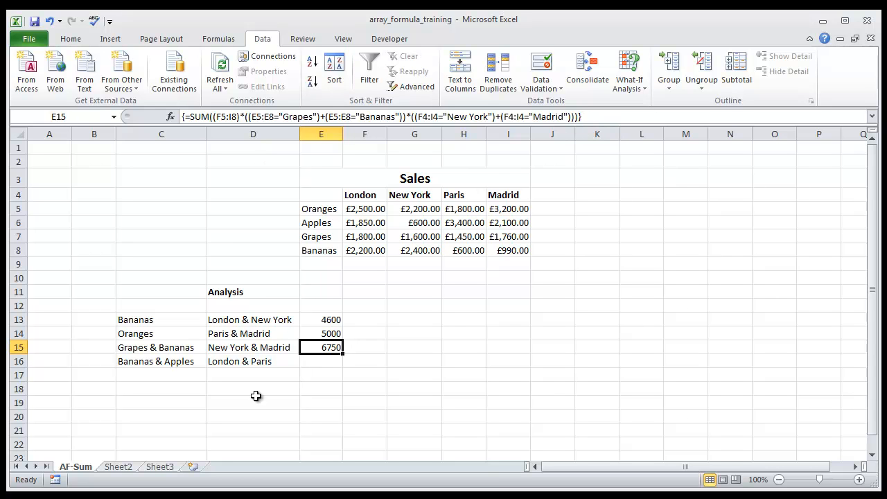
- Check the E15 total against the sum of the Grapes and Bananas sales for New York and Madrid
{"action": "left_click", "coordinate": [369, 236]}
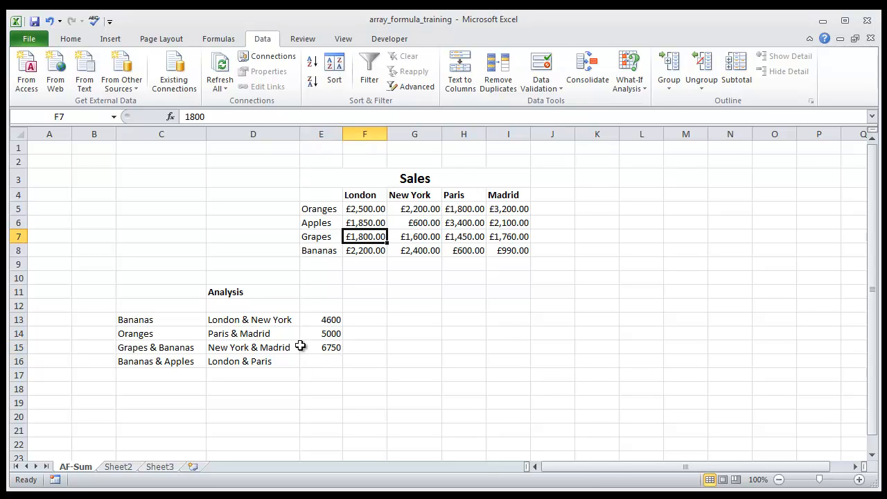
{"action": "left_click_drag", "start_coordinate": [416, 236], "coordinate": [414, 252]}
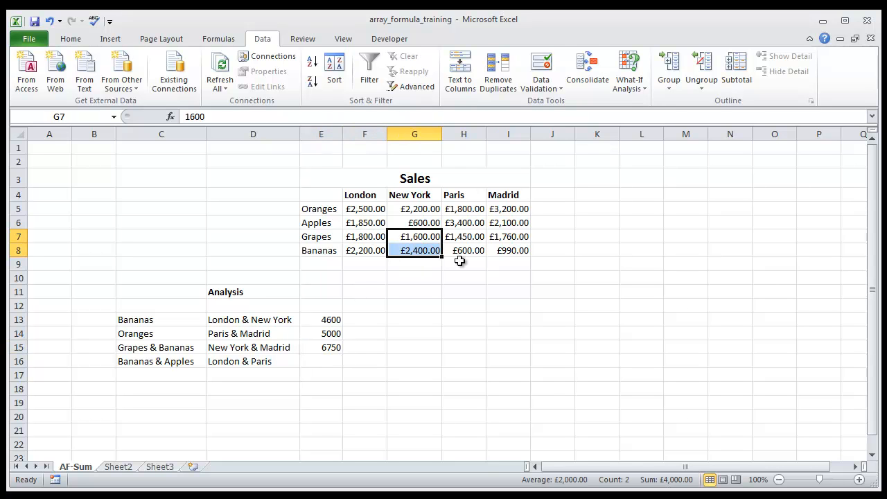
{"action": "left_click_drag", "start_coordinate": [510, 237], "coordinate": [511, 249], "text": "ctrl"}
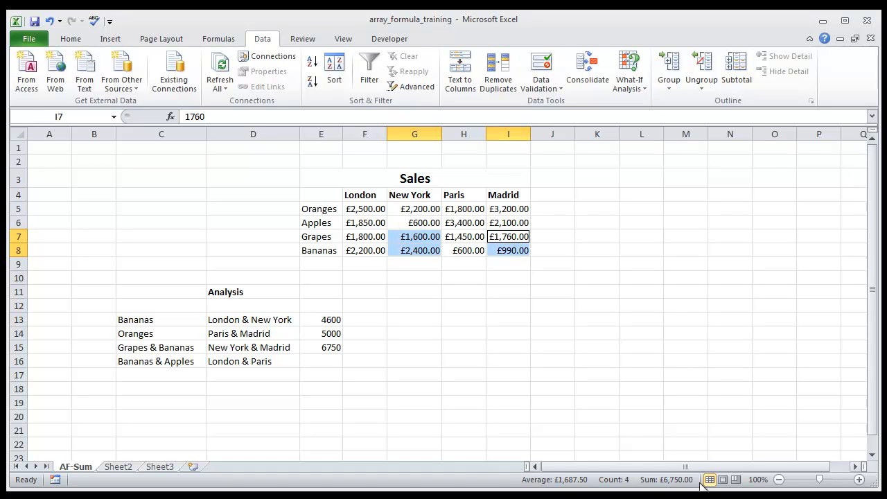
{"action": "left_click", "coordinate": [313, 345]}
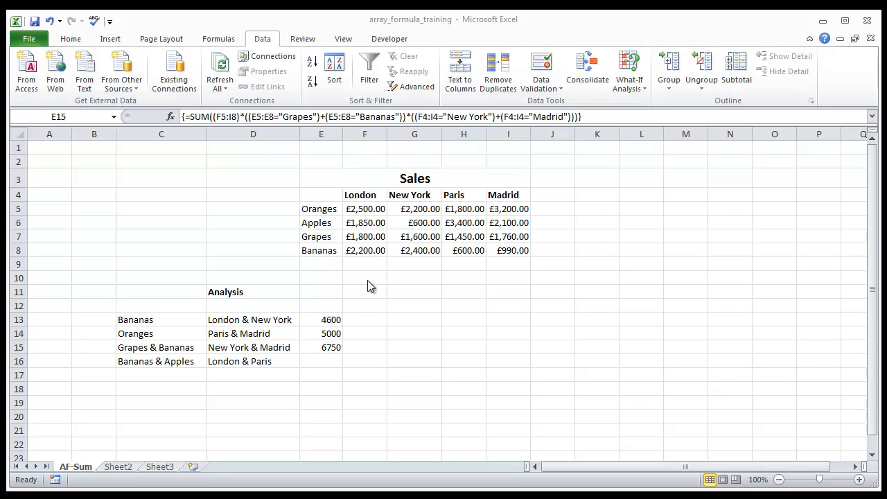
- Open the data validation settings for cell B13 and allow a List
{"action": "left_click", "coordinate": [163, 309]}
{"action": "left_click", "coordinate": [157, 319]}
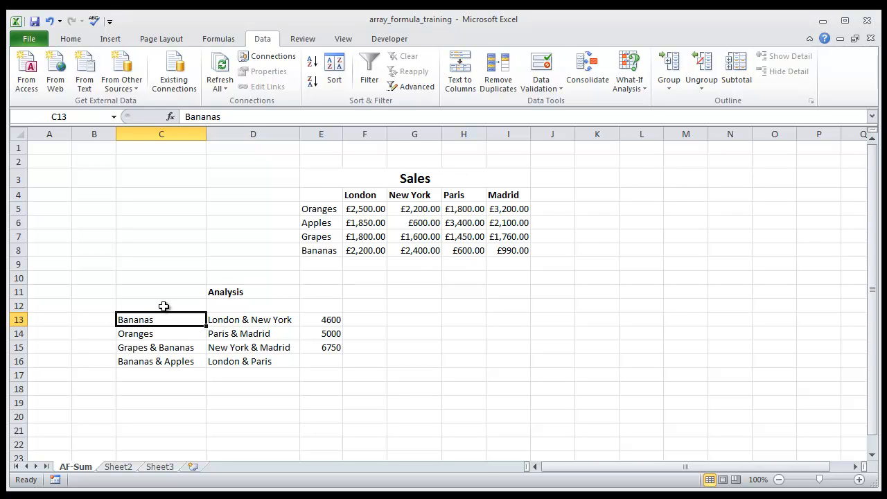
{"action": "left_click", "coordinate": [79, 323]}
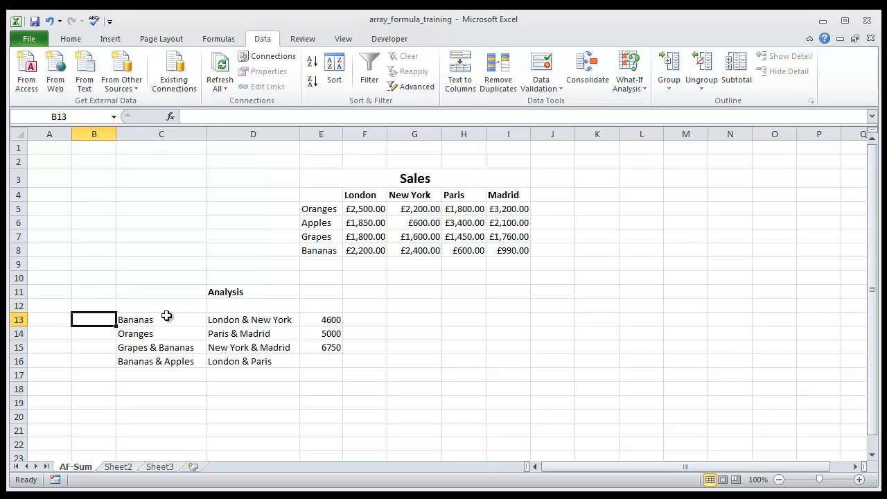
{"action": "left_click", "coordinate": [562, 90]}
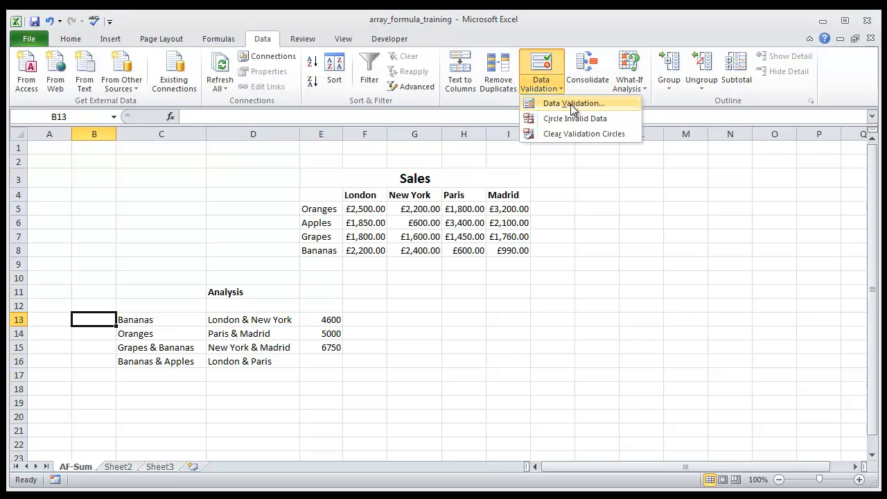
{"action": "left_click", "coordinate": [573, 104]}
{"action": "left_click", "coordinate": [630, 296]}
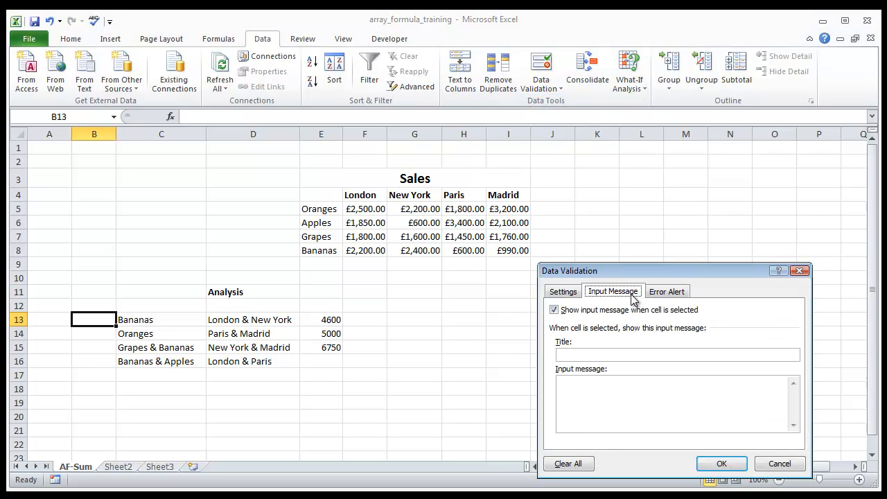
{"action": "left_click", "coordinate": [563, 291]}
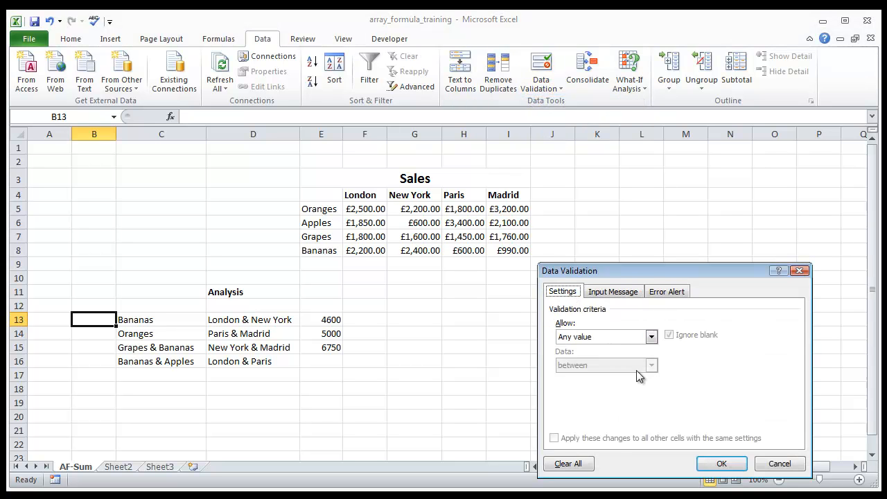
{"action": "left_click", "coordinate": [649, 337]}
{"action": "left_click", "coordinate": [582, 376]}
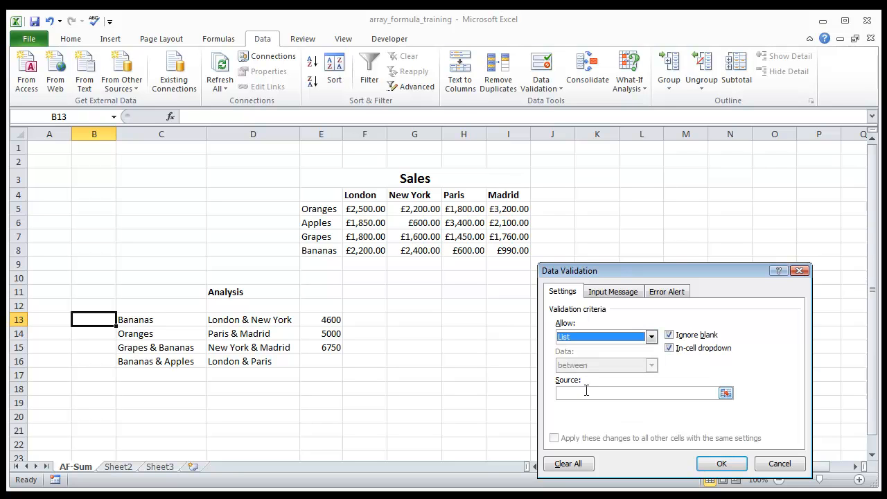
- Use the product names in E5:E8 as the list source for B13 and apply the validation
{"action": "left_click", "coordinate": [726, 393]}
{"action": "left_click_drag", "start_coordinate": [323, 205], "coordinate": [317, 251]}
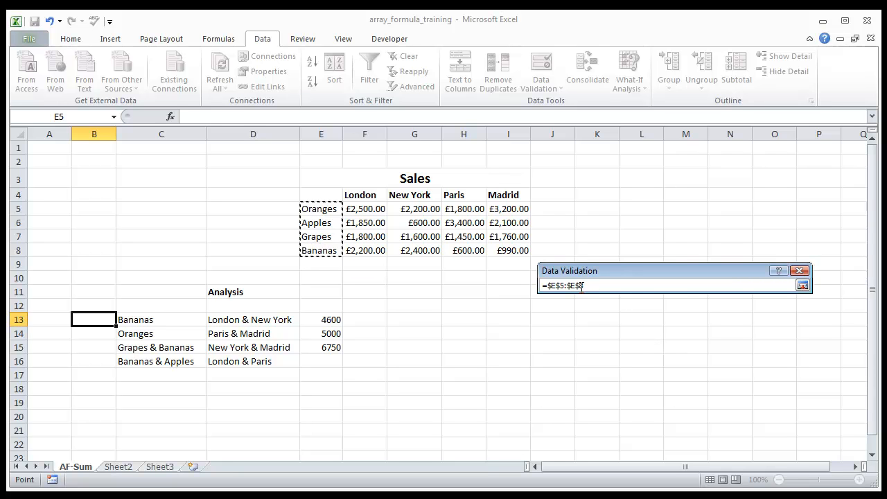
{"action": "left_click", "coordinate": [803, 286]}
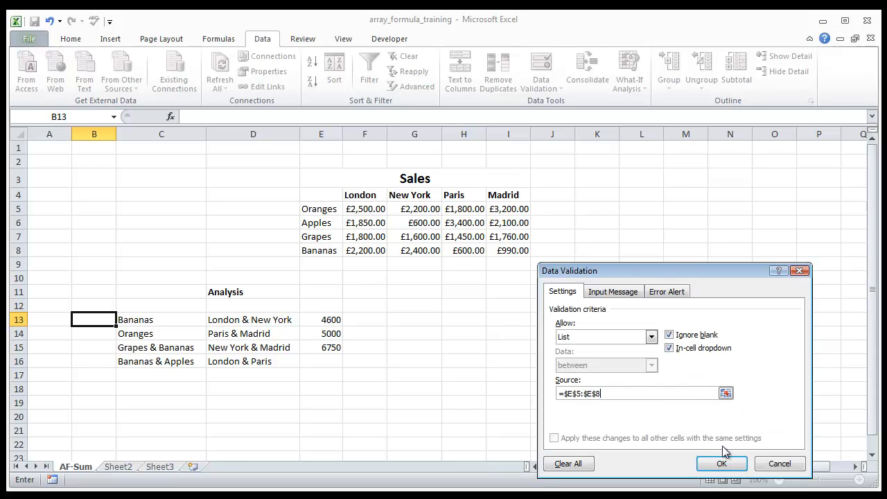
{"action": "left_click", "coordinate": [721, 460]}
{"action": "left_click", "coordinate": [123, 321]}
{"action": "left_click", "coordinate": [124, 321]}
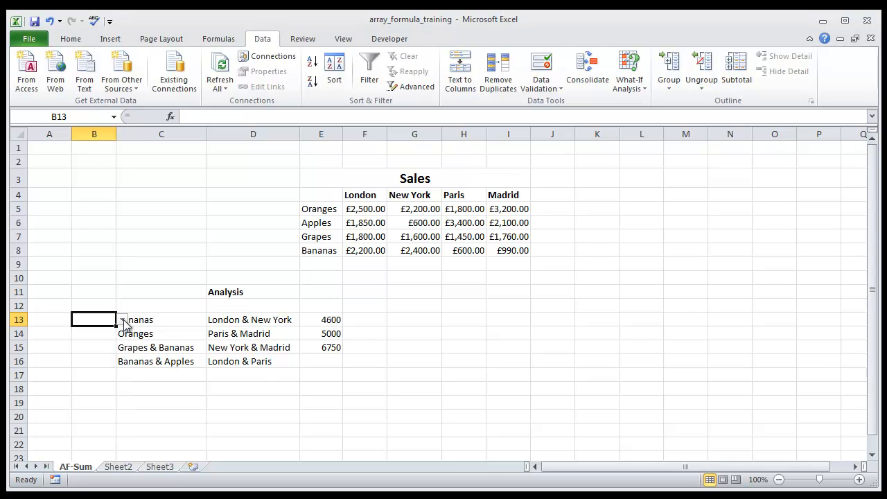
- Replace the C13 reference with B13 in the E13 formula and re-enter it as an array formula
{"action": "left_click", "coordinate": [320, 321]}
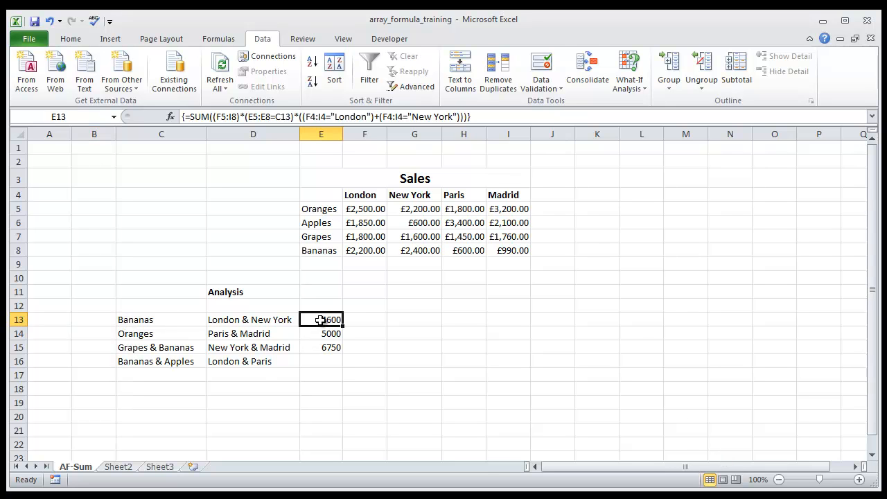
{"action": "left_click", "coordinate": [291, 117]}
{"action": "key", "text": "BackSpace"}
{"action": "key", "text": "BackSpace"}
{"action": "key", "text": "BackSpace"}
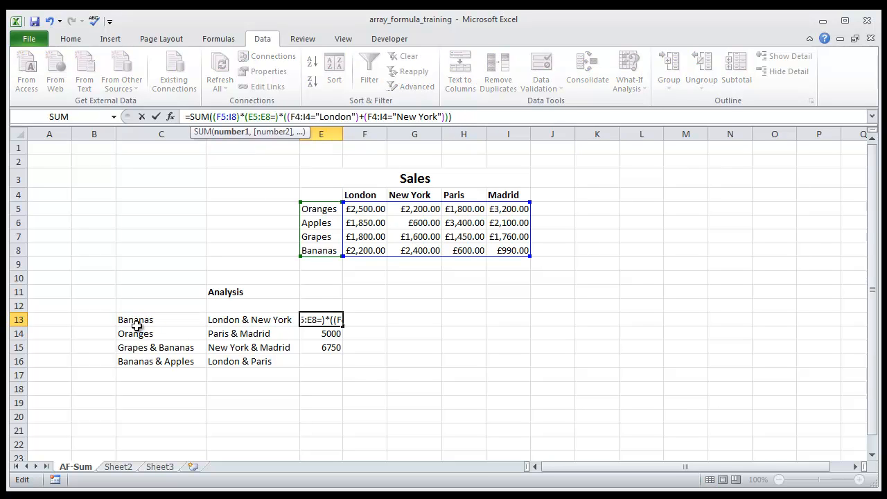
{"action": "left_click", "coordinate": [91, 320]}
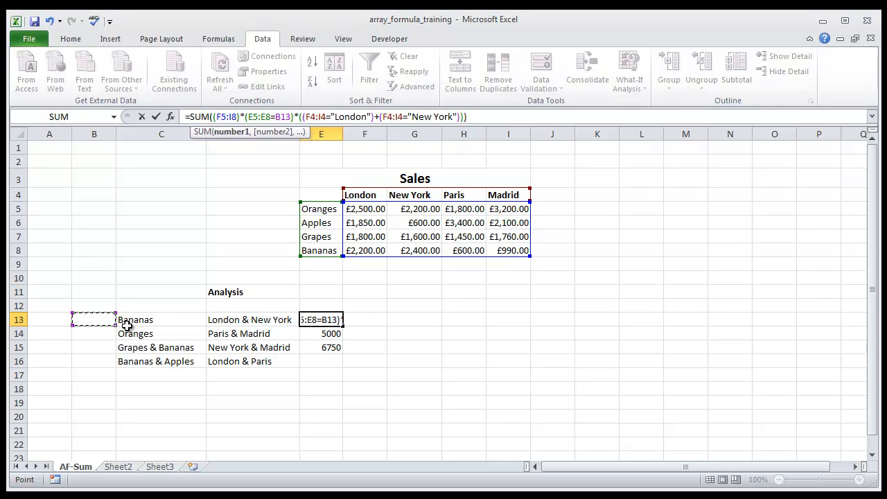
{"action": "key", "text": "ctrl+shift+Return"}
- Test the B13 drop-down by choosing Oranges, Apples, Grapes and Bananas in turn, followed by Apples and Grapes
{"action": "left_click", "coordinate": [104, 323]}
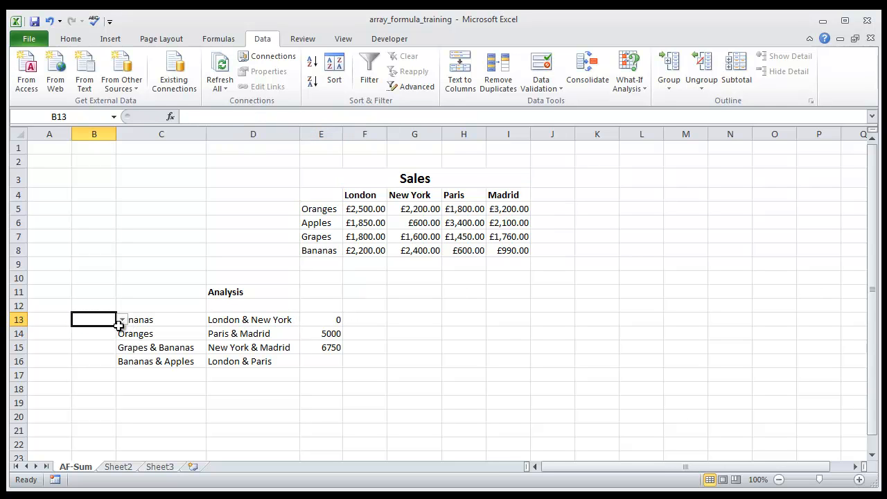
{"action": "left_click", "coordinate": [122, 321]}
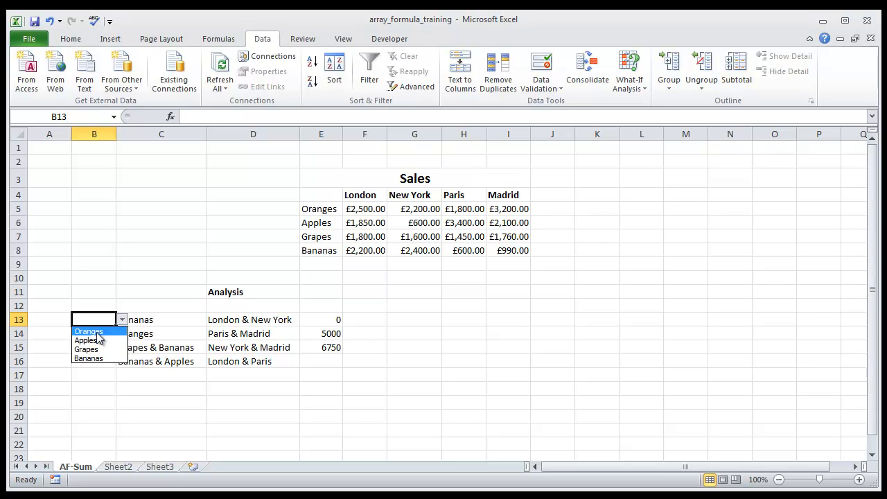
{"action": "left_click", "coordinate": [97, 333]}
{"action": "left_click", "coordinate": [123, 321]}
{"action": "left_click", "coordinate": [97, 341]}
{"action": "left_click", "coordinate": [123, 321]}
{"action": "left_click", "coordinate": [97, 347]}
{"action": "left_click", "coordinate": [123, 321]}
{"action": "left_click", "coordinate": [102, 355]}
{"action": "left_click", "coordinate": [123, 321]}
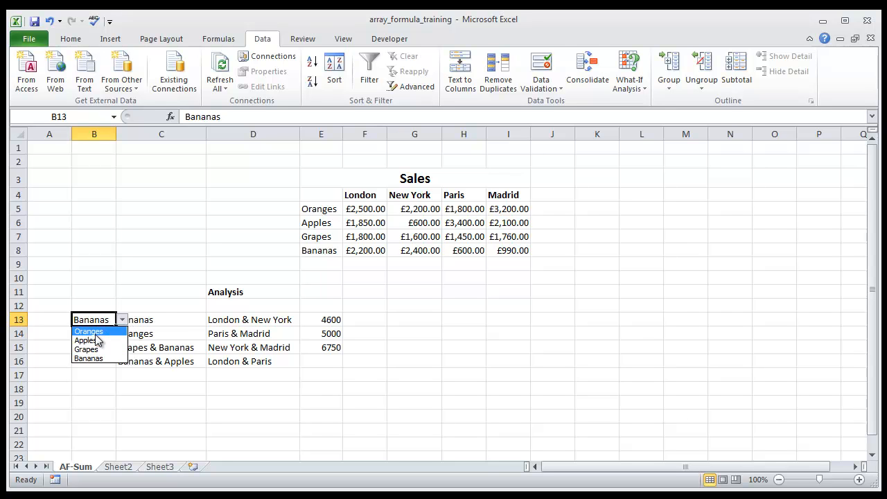
{"action": "left_click", "coordinate": [98, 339]}
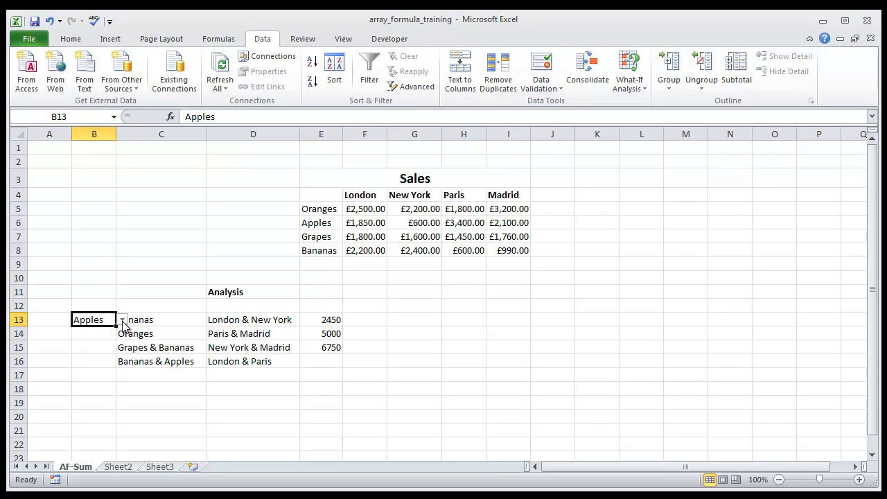
{"action": "left_click", "coordinate": [122, 320]}
{"action": "left_click", "coordinate": [103, 349]}
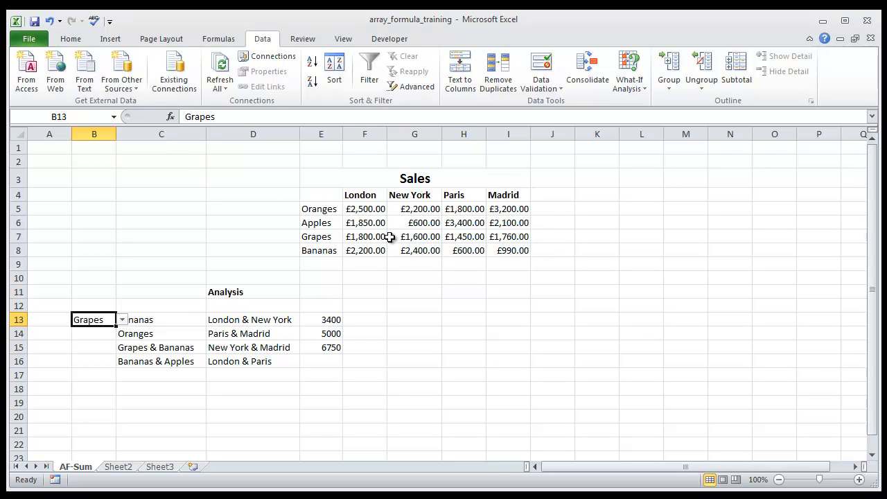
- Add a list validation to D13 using the city names in F4:I4 as its source
{"action": "left_click", "coordinate": [240, 324]}
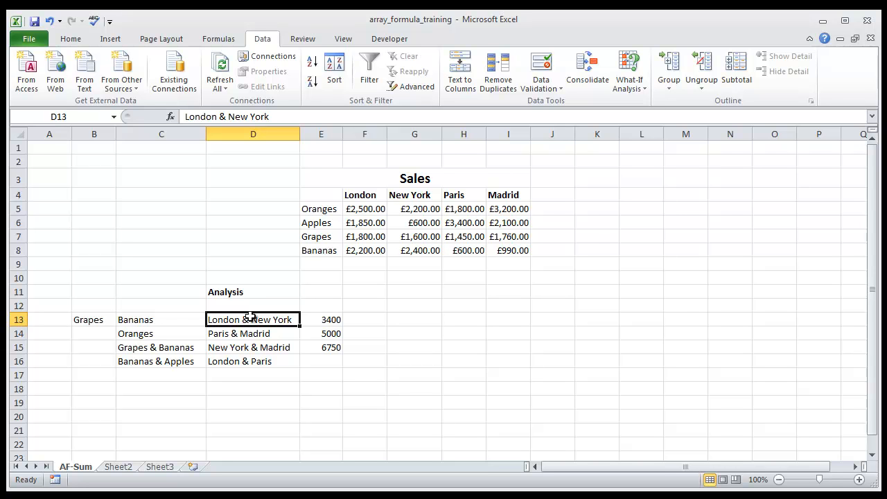
{"action": "left_click", "coordinate": [561, 89]}
{"action": "left_click", "coordinate": [572, 104]}
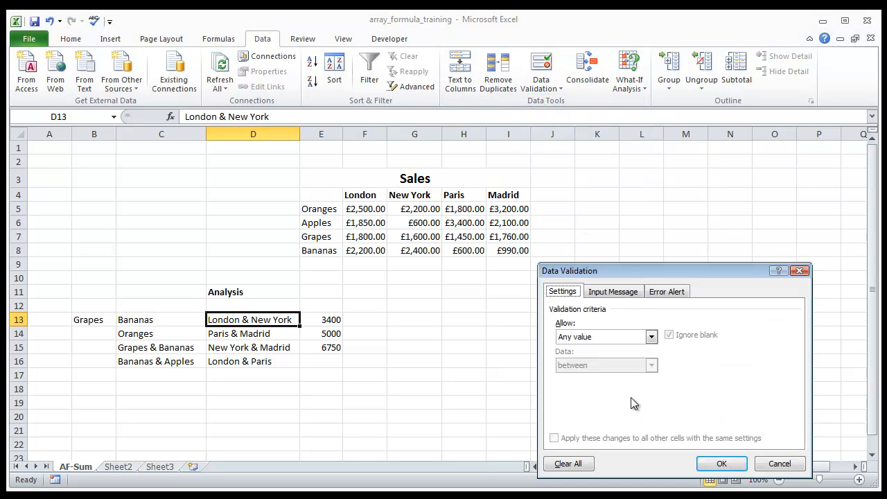
{"action": "left_click", "coordinate": [651, 337]}
{"action": "left_click", "coordinate": [595, 378]}
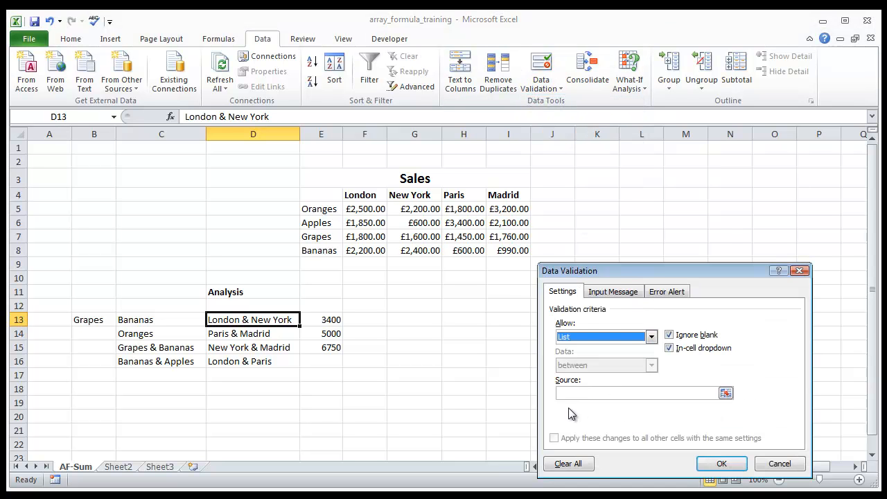
{"action": "left_click", "coordinate": [726, 394]}
{"action": "left_click_drag", "start_coordinate": [355, 197], "coordinate": [497, 199]}
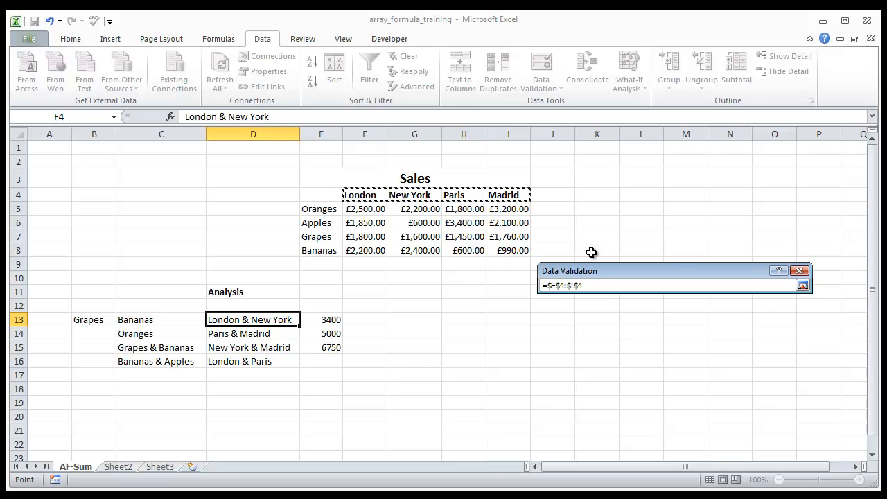
{"action": "left_click", "coordinate": [802, 286]}
{"action": "left_click", "coordinate": [721, 463]}
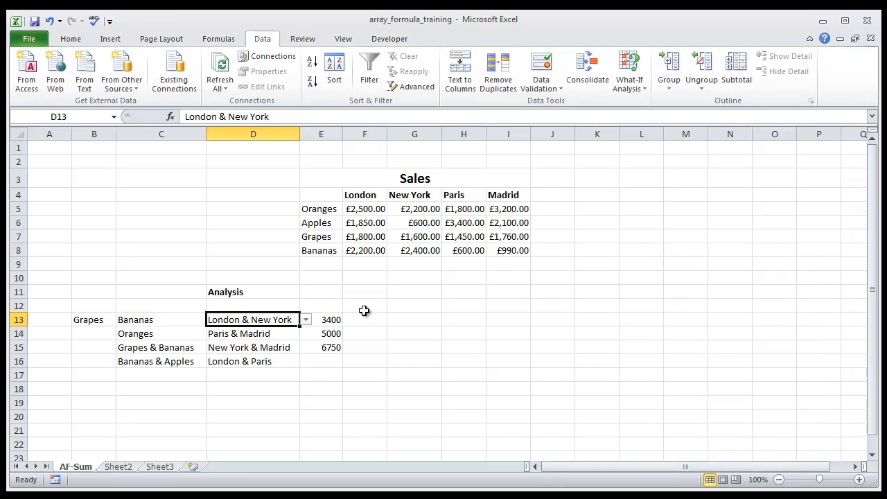
- Clear the existing text from D13 and look through the cities in its drop-down list
{"action": "left_click", "coordinate": [305, 321]}
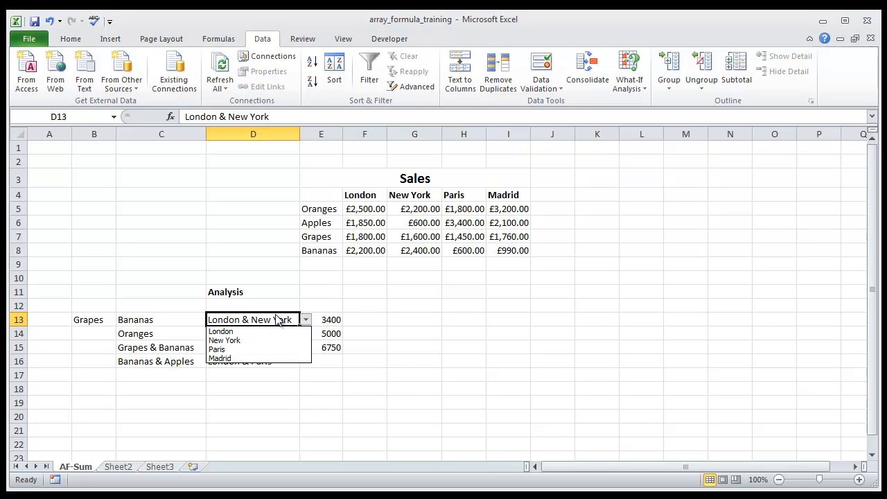
{"action": "left_click", "coordinate": [276, 321]}
{"action": "key", "text": "Delete"}
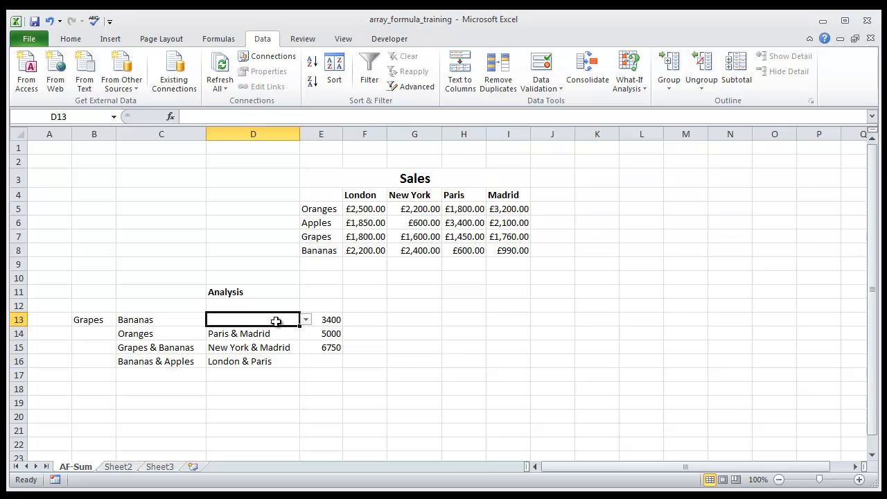
{"action": "left_click", "coordinate": [306, 321]}
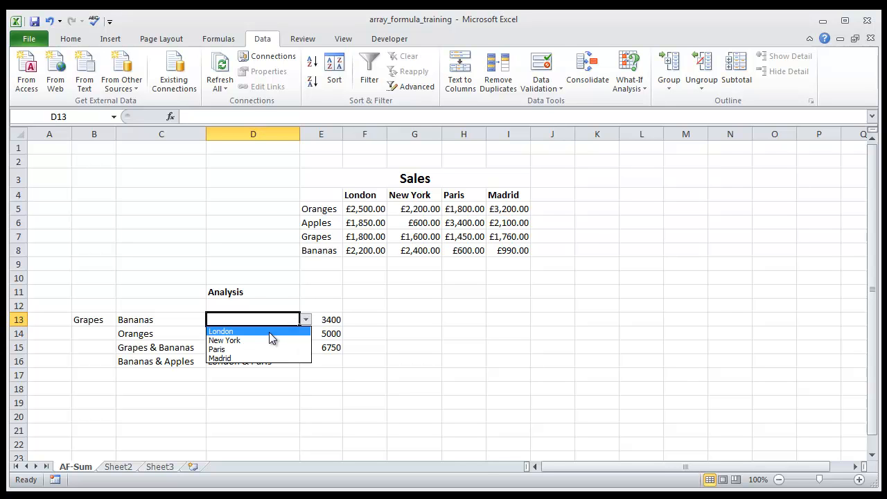
{"action": "left_click", "coordinate": [307, 322]}
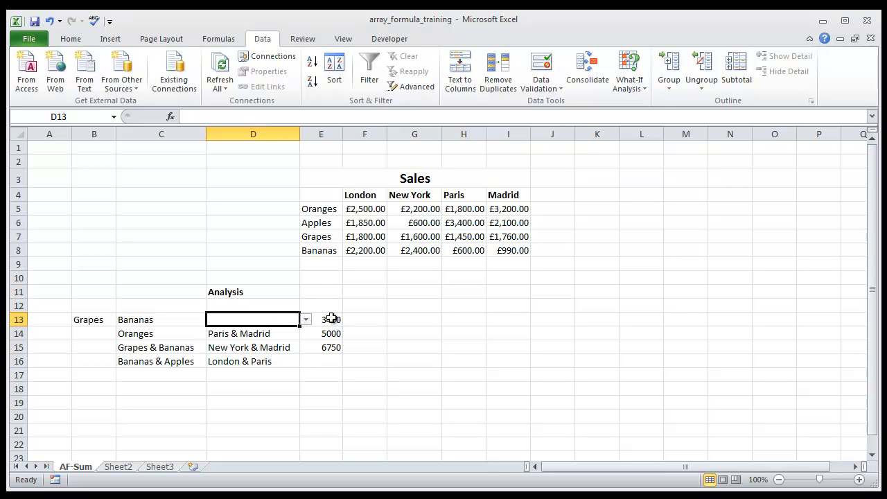
- Delete the New York condition and the "London" text from the E13 formula, leaving F4:I4= without a value
{"action": "left_click", "coordinate": [335, 318]}
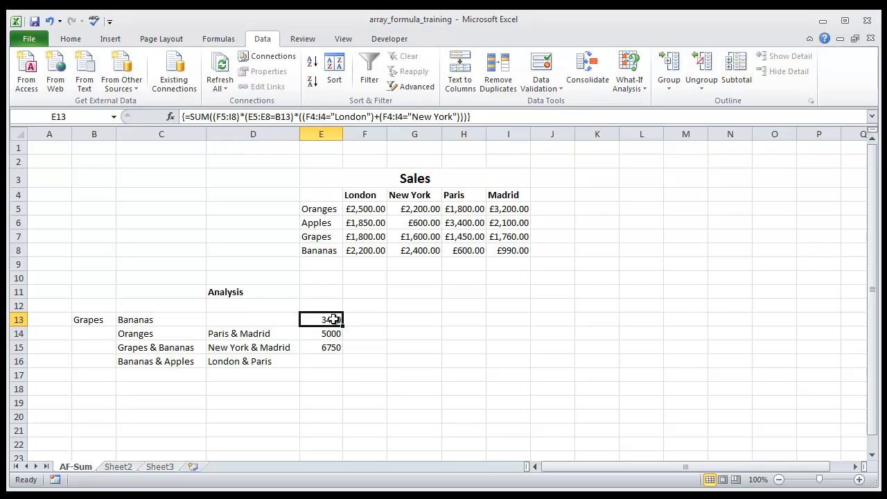
{"action": "left_click", "coordinate": [463, 116]}
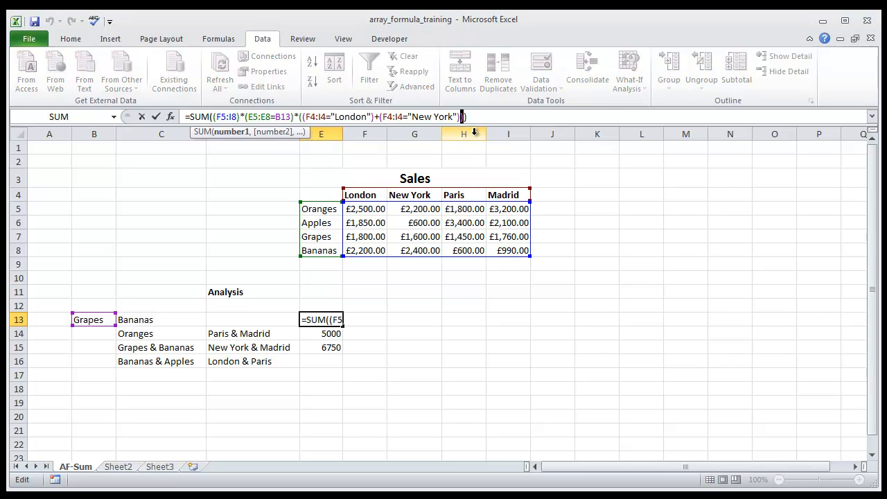
{"action": "key", "text": "BackSpace"}
{"action": "key", "text": "BackSpace"}
{"action": "key", "text": "BackSpace"}
{"action": "key", "text": "BackSpace"}
{"action": "key", "text": "BackSpace"}
{"action": "key", "text": "BackSpace"}
{"action": "key", "text": "BackSpace"}
{"action": "key", "text": "BackSpace"}
{"action": "key", "text": "BackSpace"}
{"action": "key", "text": "BackSpace"}
{"action": "key", "text": "BackSpace"}
{"action": "key", "text": "BackSpace"}
{"action": "key", "text": "BackSpace"}
{"action": "key", "text": "BackSpace"}
{"action": "key", "text": "BackSpace"}
{"action": "key", "text": "BackSpace"}
{"action": "key", "text": "BackSpace"}
{"action": "key", "text": "BackSpace"}
{"action": "key", "text": "BackSpace"}
{"action": "key", "text": "BackSpace"}
{"action": "key", "text": "BackSpace"}
{"action": "key", "text": "BackSpace"}
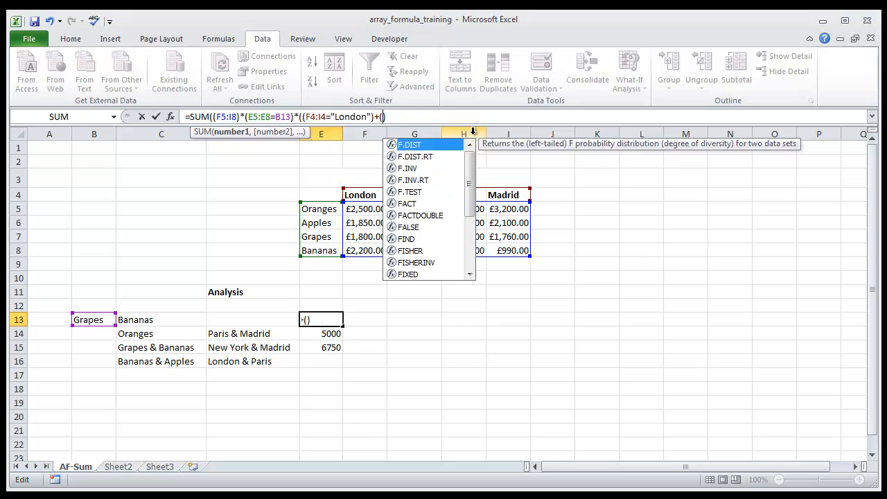
{"action": "key", "text": "BackSpace"}
{"action": "key", "text": "BackSpace"}
{"action": "key", "text": "BackSpace"}
{"action": "key", "text": "BackSpace"}
{"action": "key", "text": "BackSpace"}
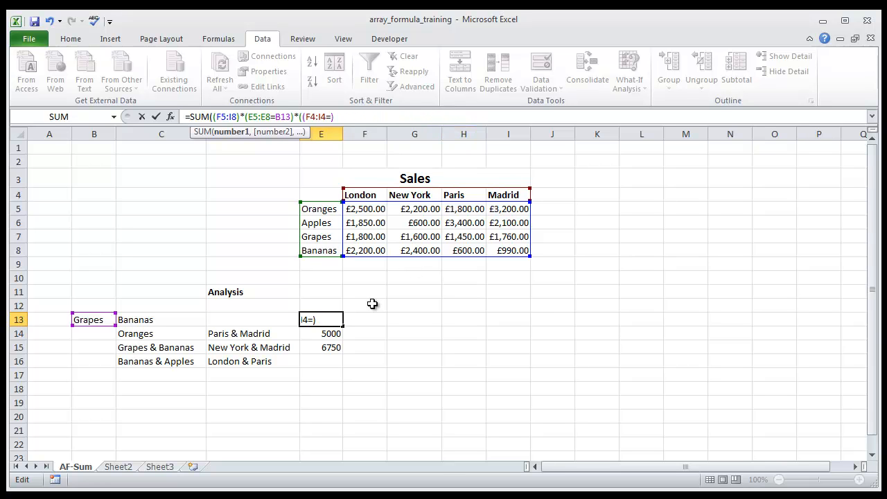
- Complete the E13 city condition as F4:I4=D13, remove the extra opening bracket and enter it as an array formula
{"action": "left_click", "coordinate": [259, 317]}
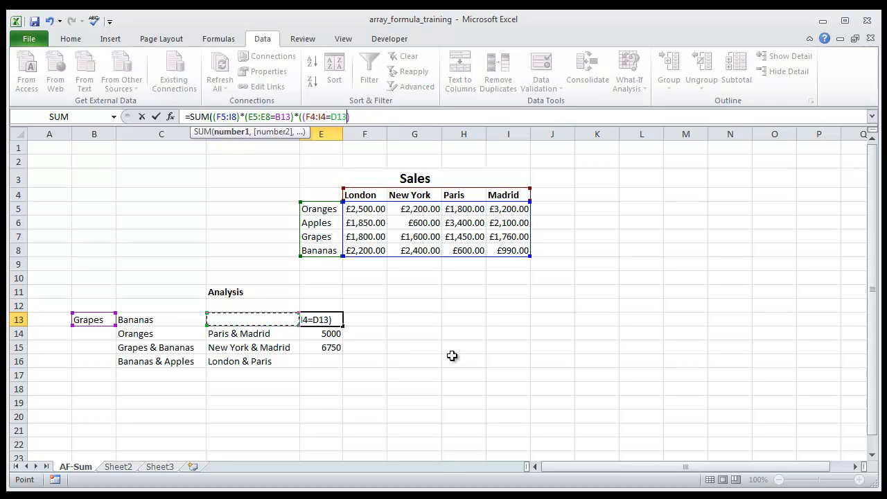
{"action": "left_click", "coordinate": [303, 118]}
{"action": "key", "text": "BackSpace"}
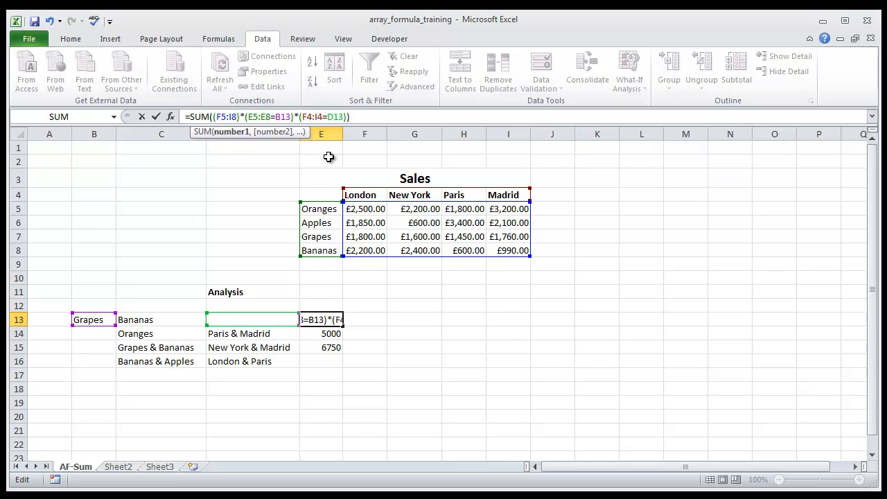
{"action": "key", "text": "ctrl+shift+Return"}
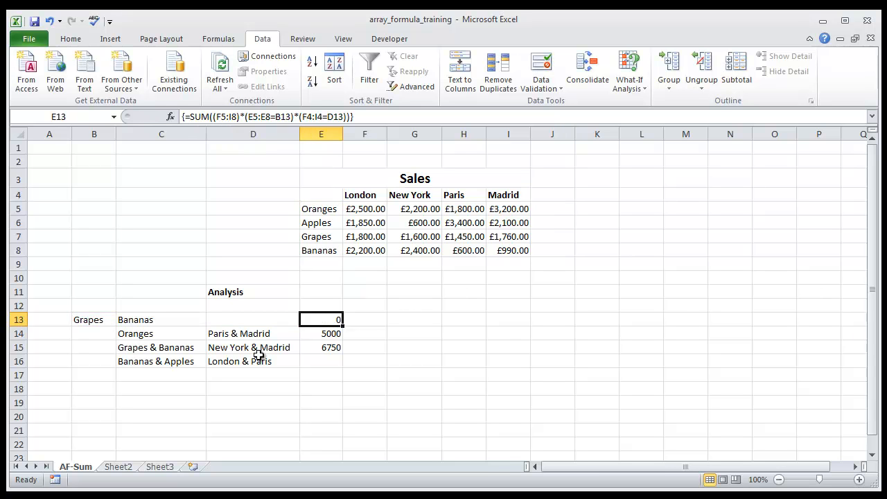
- Choose London as the city from the D13 drop-down
{"action": "left_click", "coordinate": [111, 320]}
{"action": "left_click", "coordinate": [266, 323]}
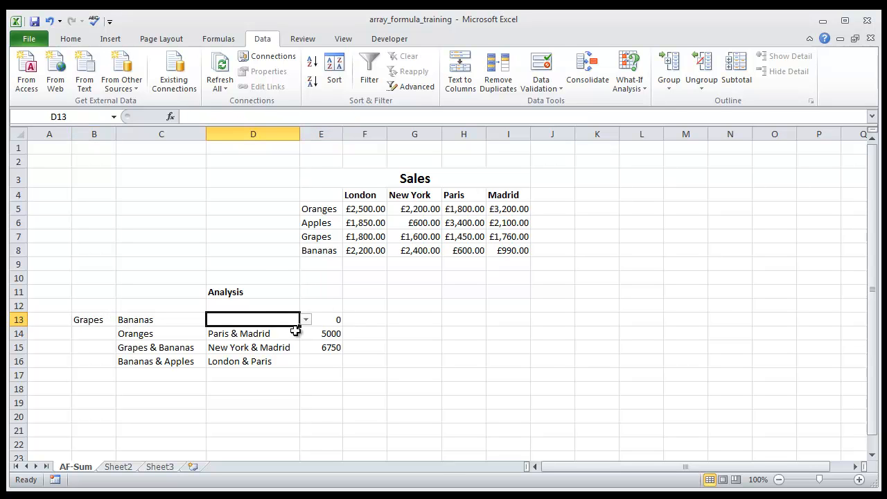
{"action": "left_click", "coordinate": [305, 319]}
{"action": "left_click", "coordinate": [270, 332]}
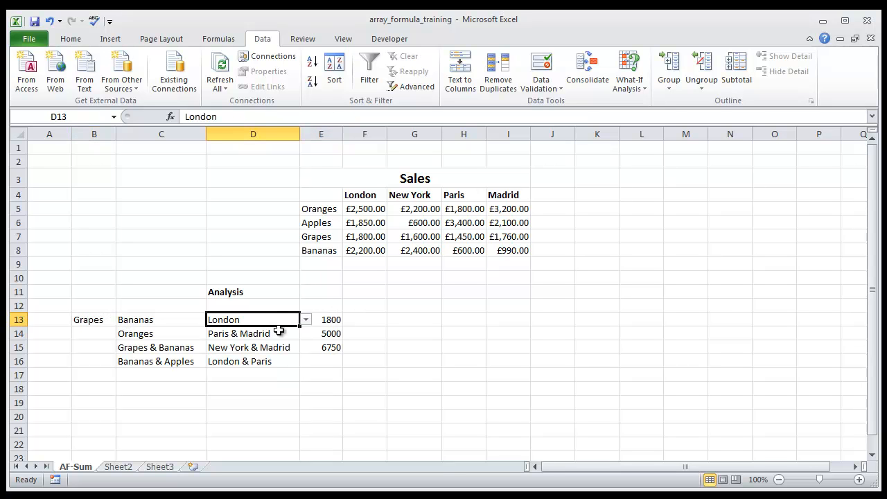
- Choose Apples in the B13 drop-down and New York in the D13 drop-down, then select the total in E13
{"action": "left_click", "coordinate": [77, 323]}
{"action": "left_click", "coordinate": [123, 320]}
{"action": "left_click", "coordinate": [104, 338]}
{"action": "left_click", "coordinate": [238, 324]}
{"action": "left_click", "coordinate": [305, 320]}
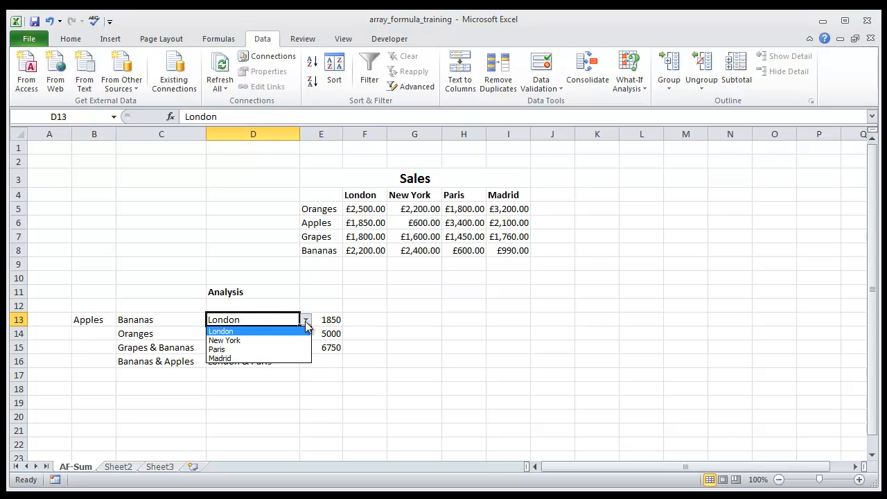
{"action": "left_click", "coordinate": [257, 341]}
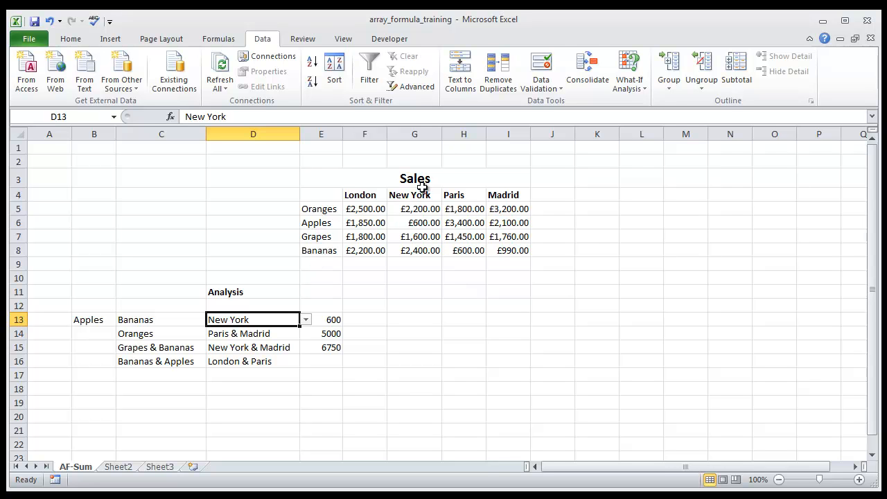
{"action": "key", "text": "Right"}
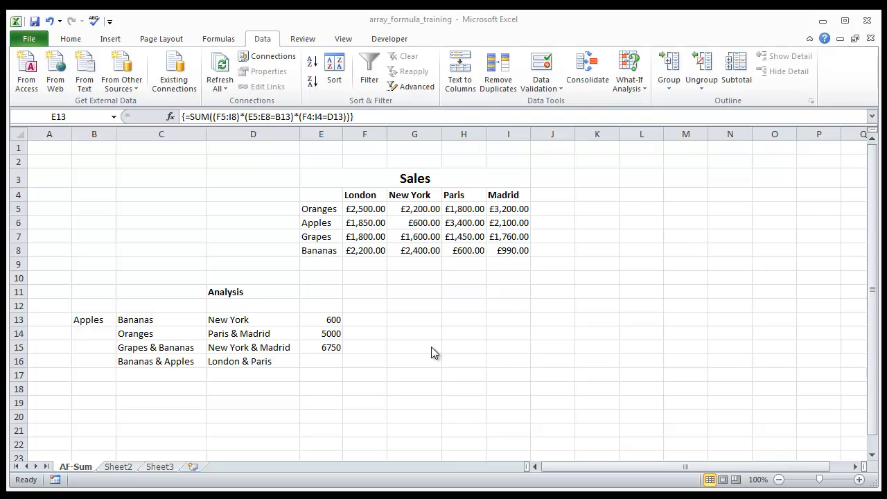